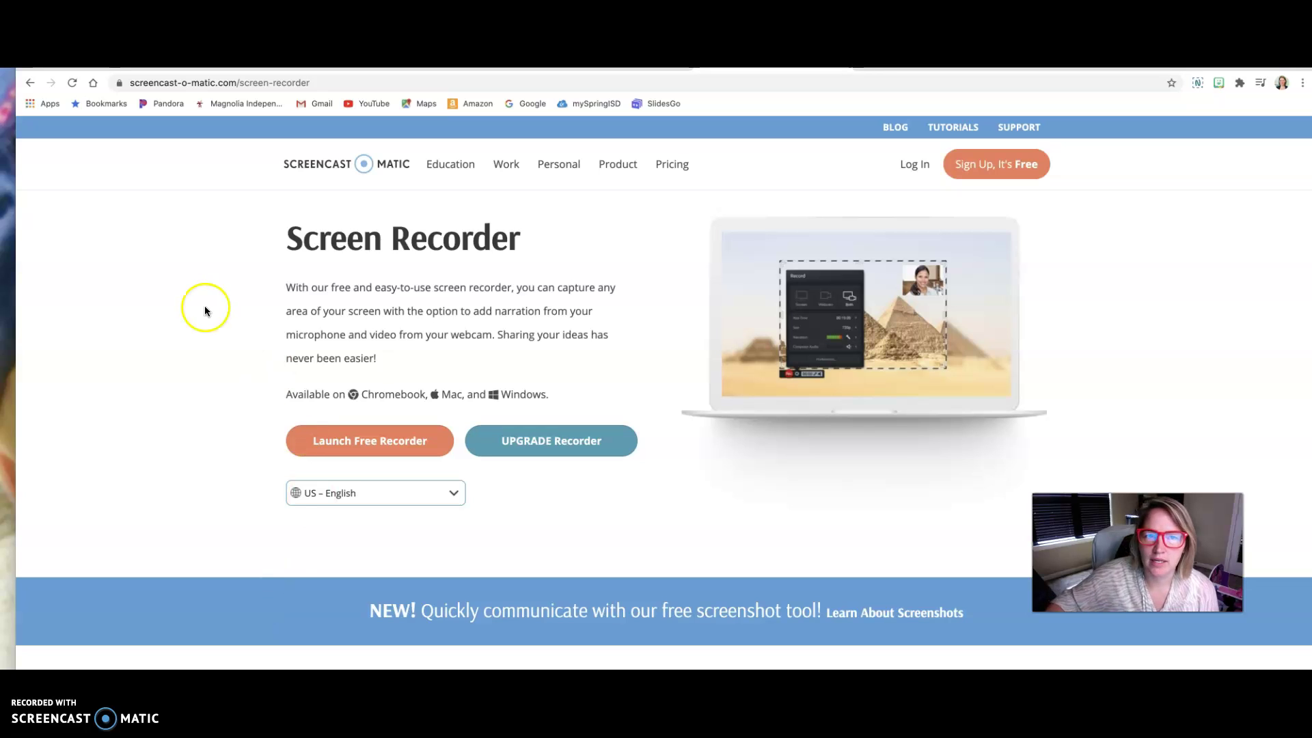
Open Schoology through mySpringISD and show the Learning Objectives in the personal resources
left_click(606, 104)
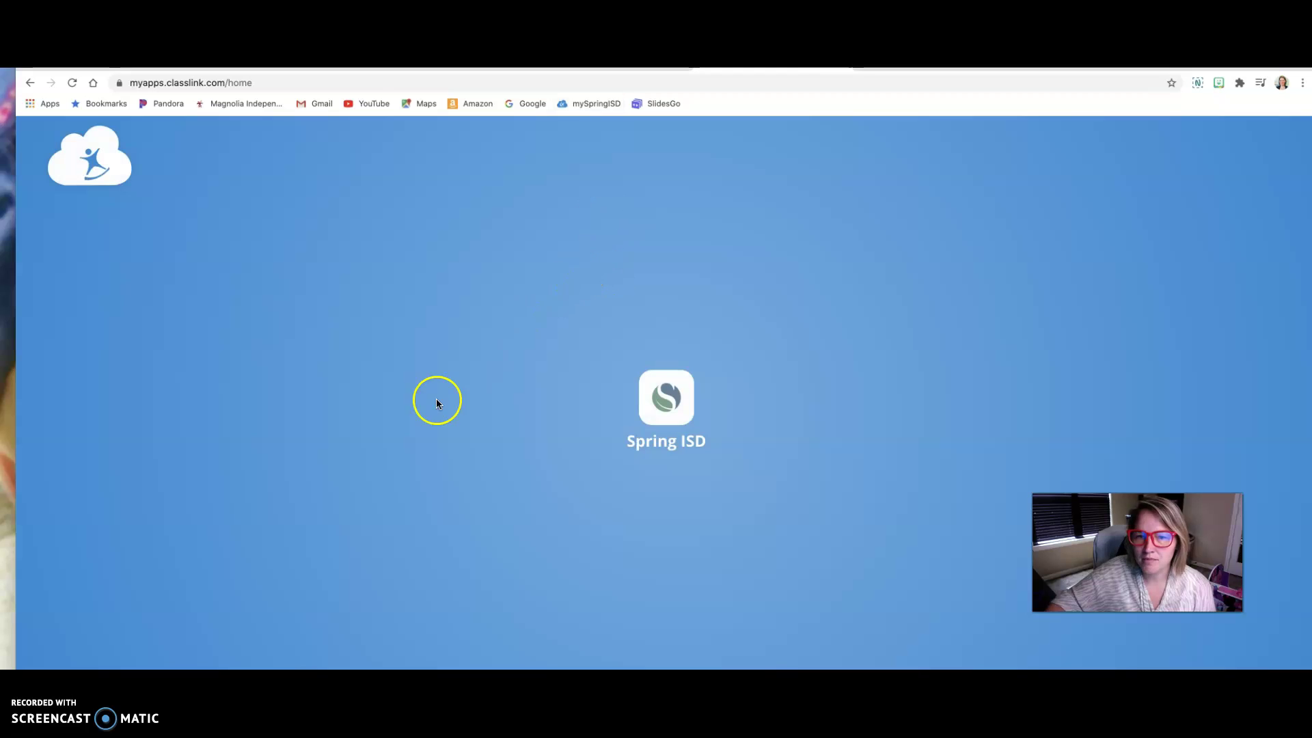
left_click(189, 321)
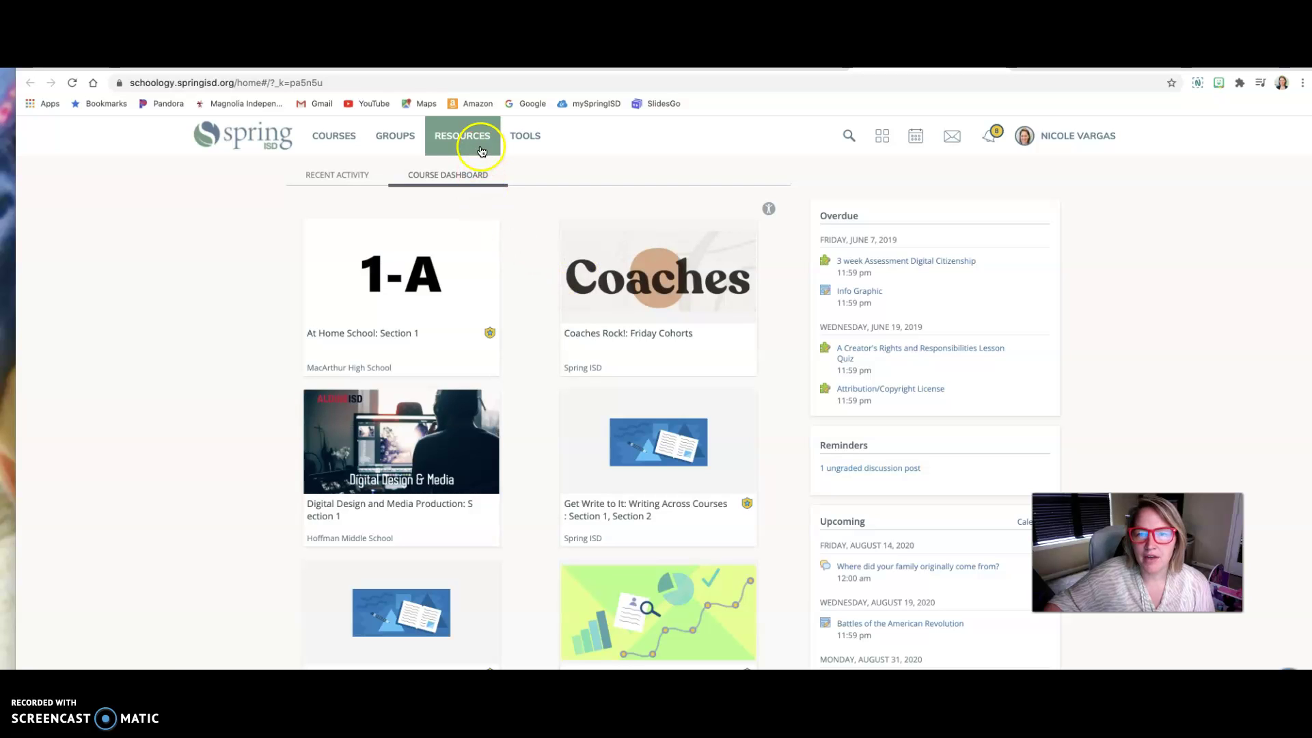
left_click(482, 150)
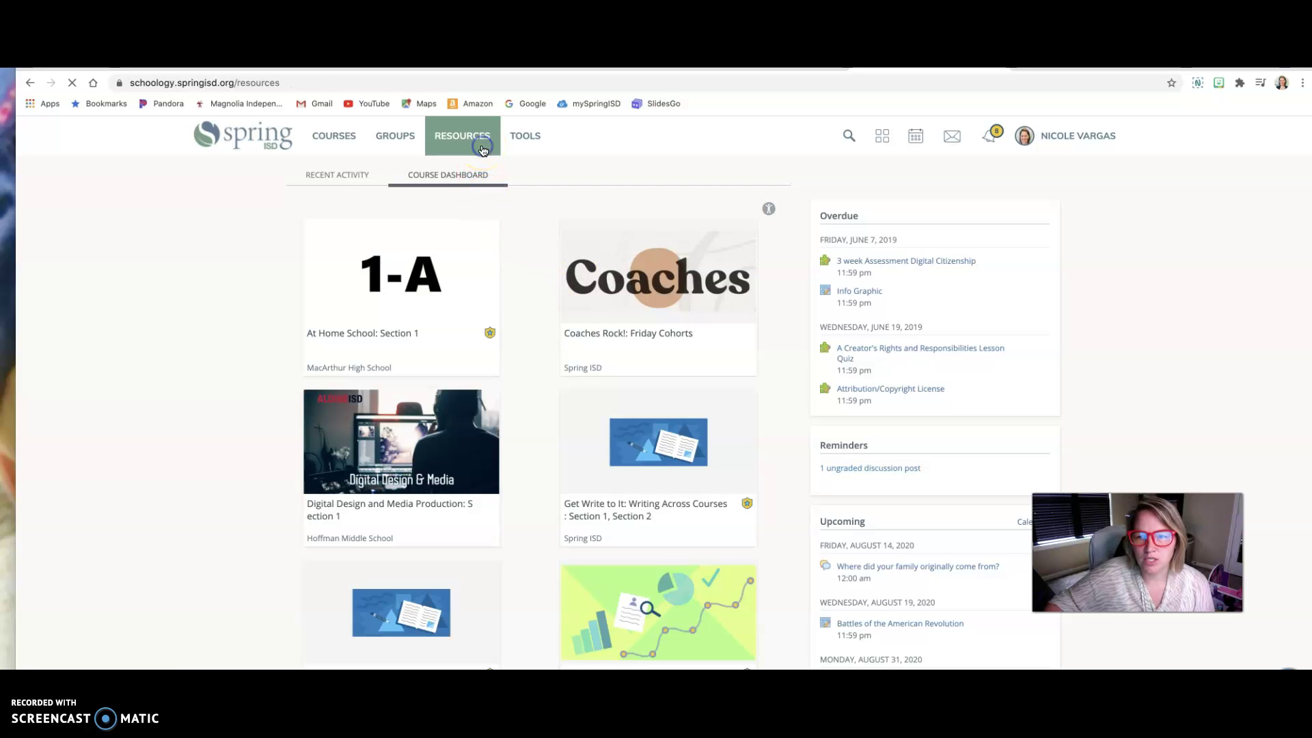
left_click(397, 216)
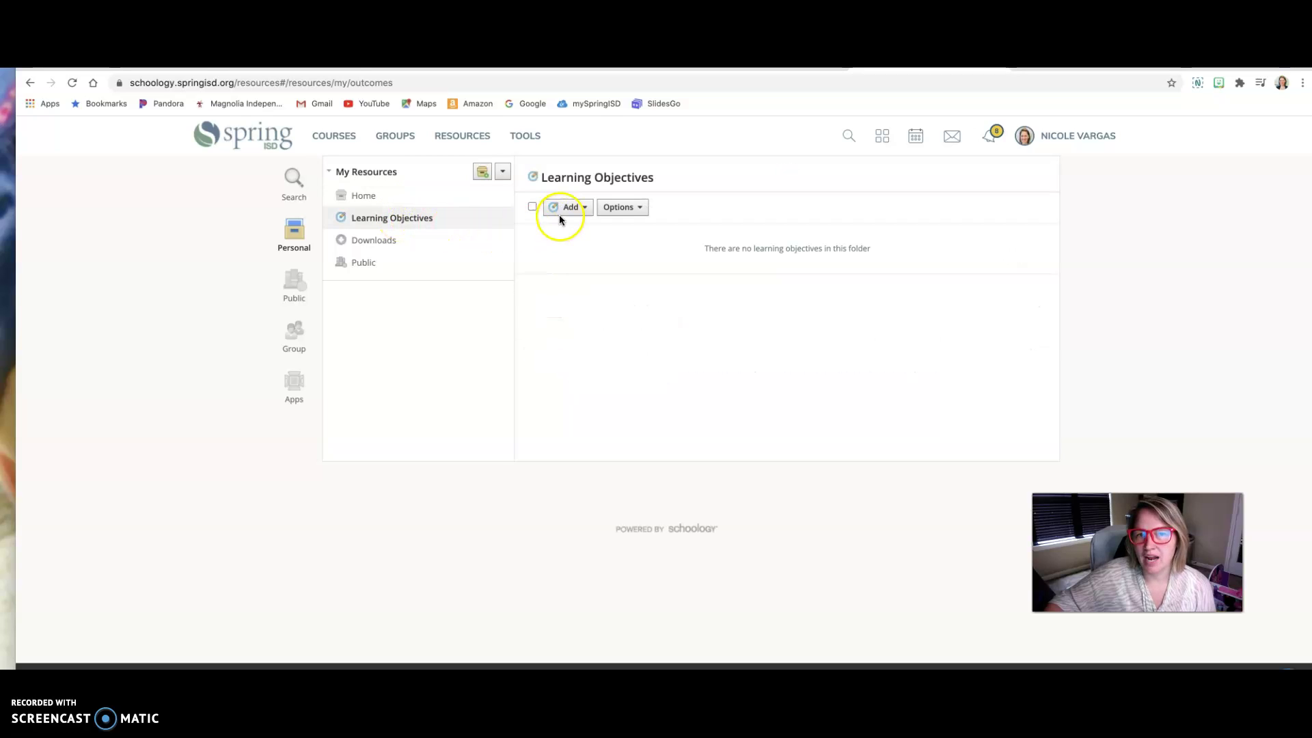
left_click(584, 208)
left_click(624, 235)
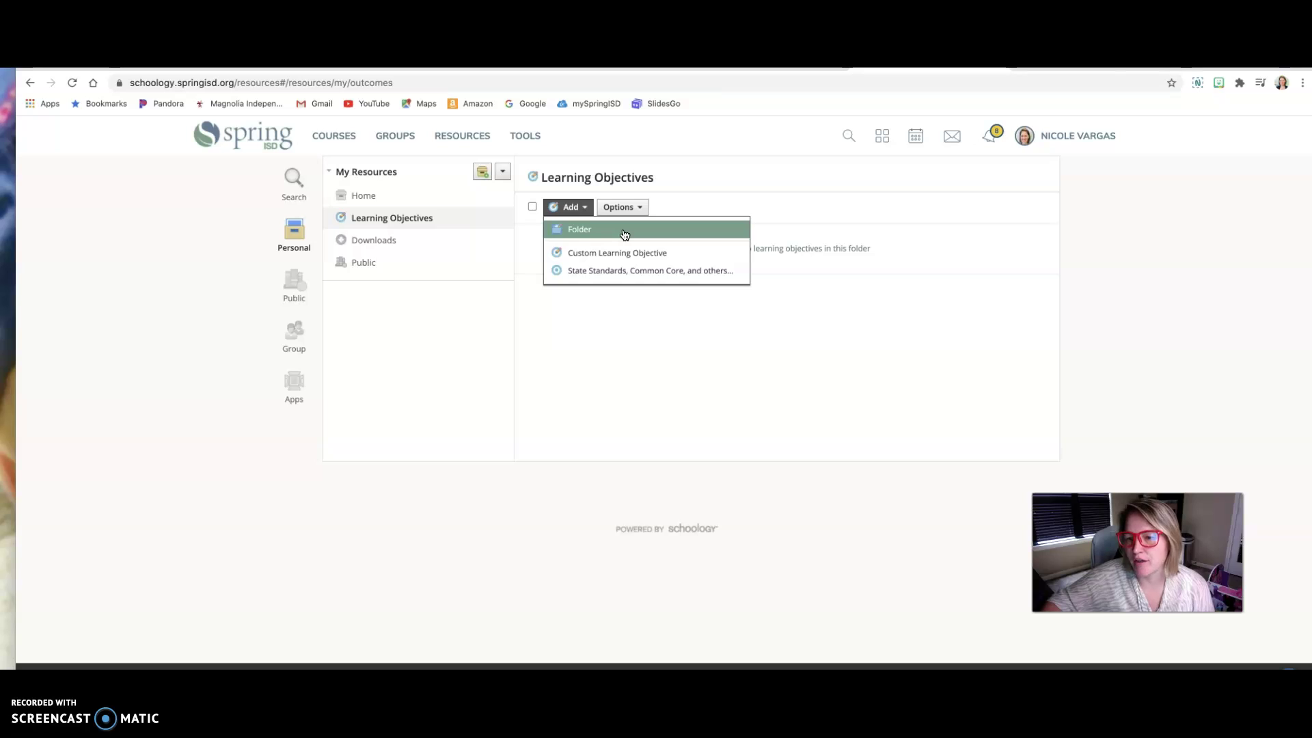
left_click(620, 253)
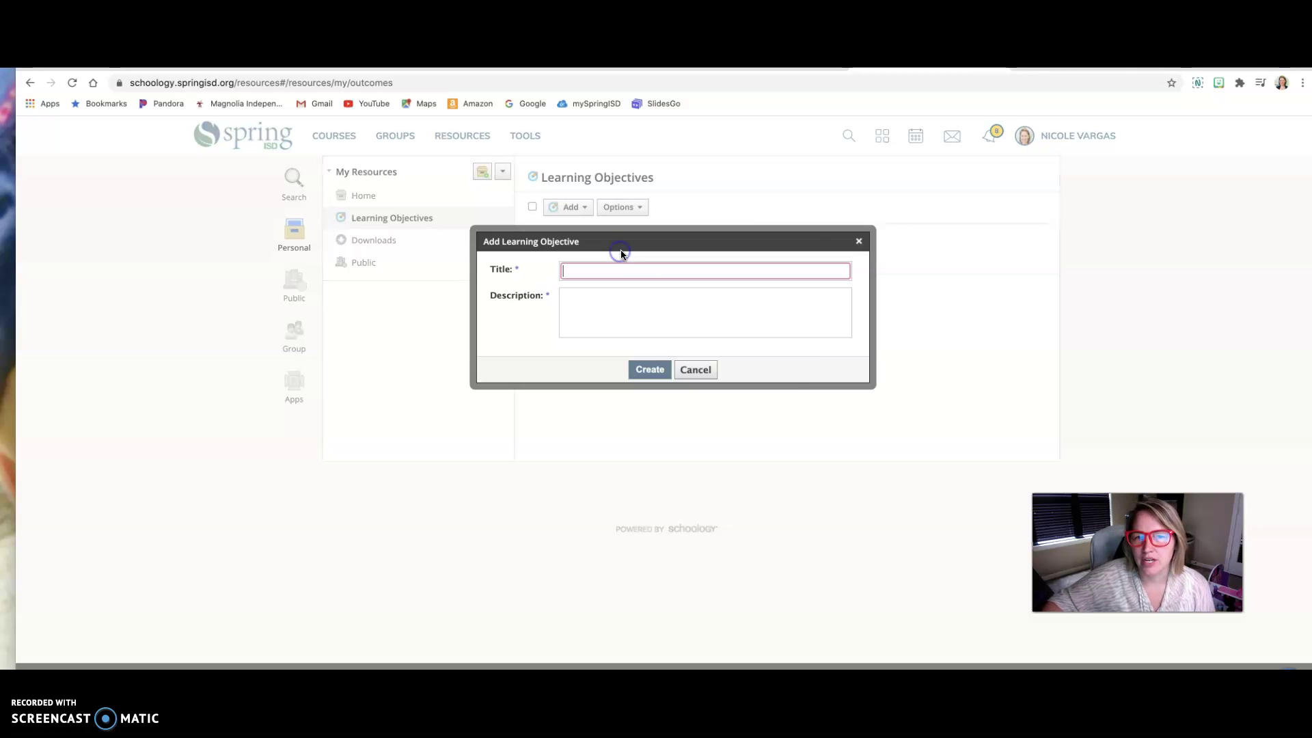
left_click(876, 243)
Start adding learning objectives from State Standards, Common Core and others, and open the State Standards category
left_click(582, 208)
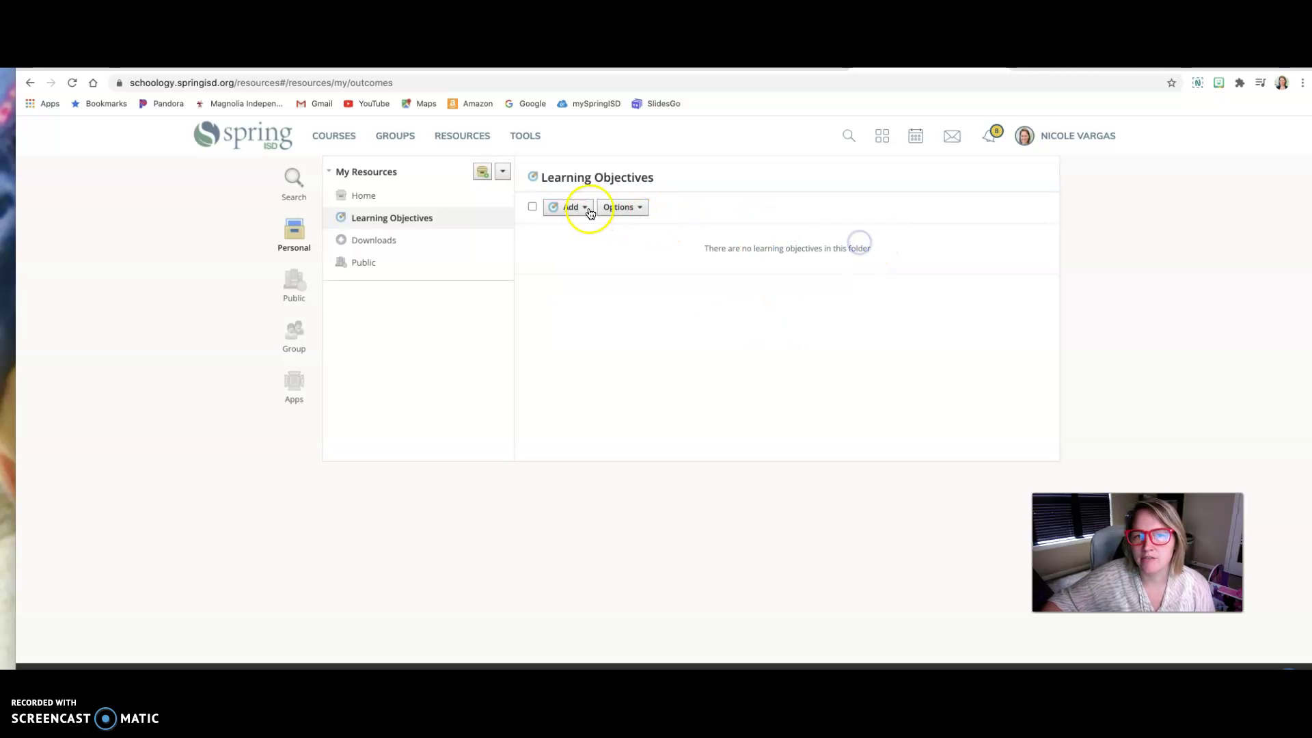
left_click(604, 254)
left_click(615, 270)
scroll(574, 360, "down", 3)
left_click(529, 415)
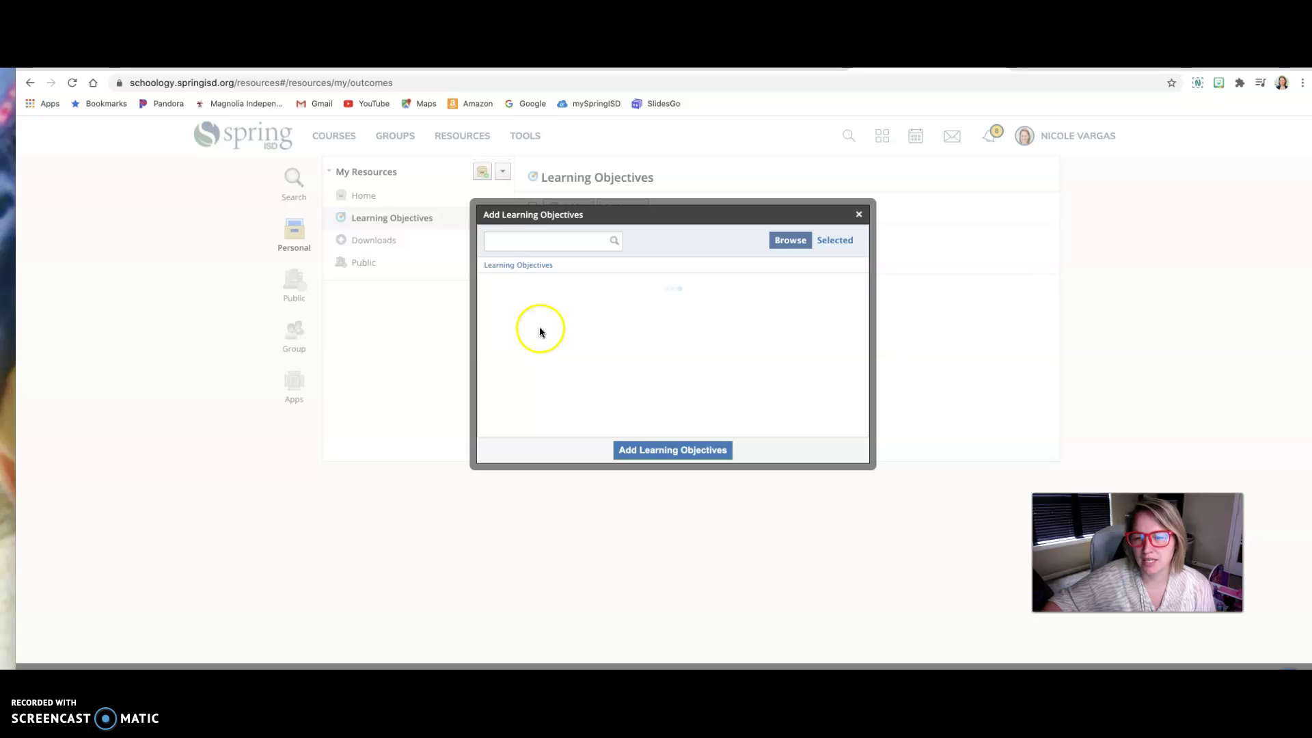
Look through the list of states and open the standards for Texas
scroll(550, 332, "down", 10)
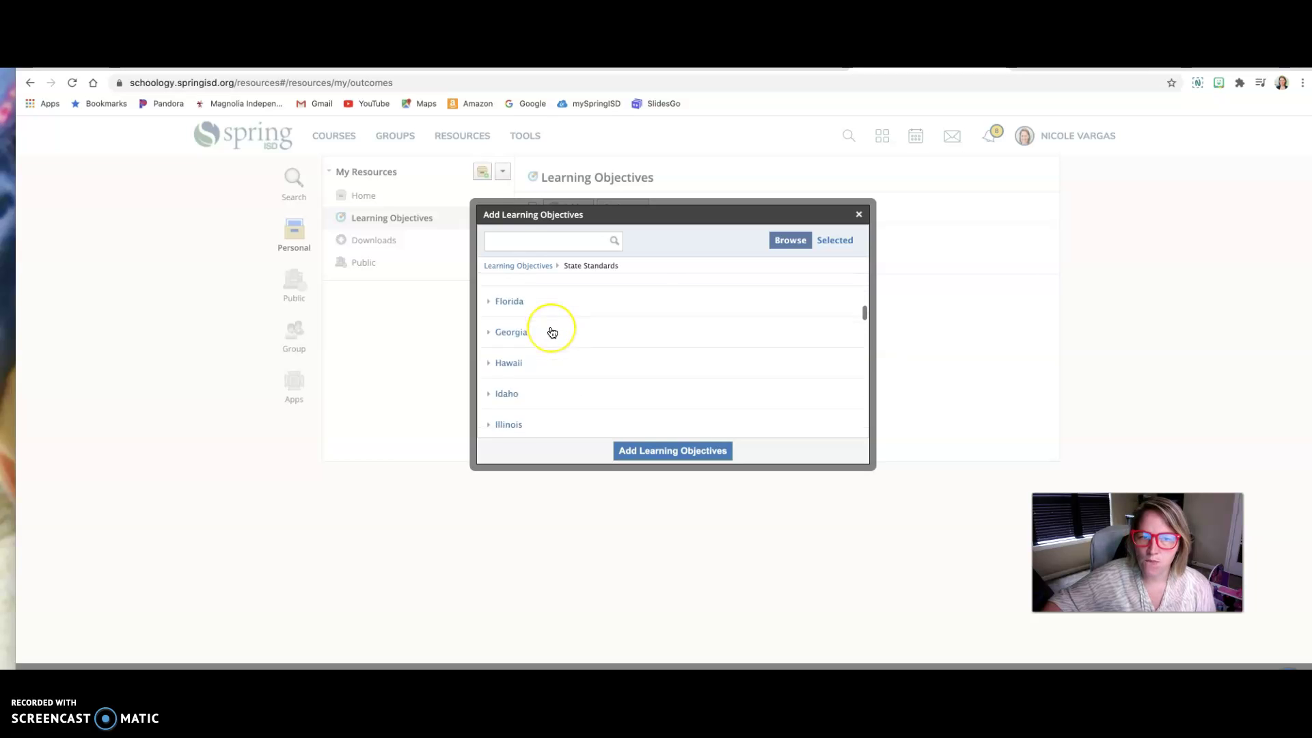
scroll(552, 332, "down", 10)
scroll(552, 332, "up", 2)
scroll(552, 333, "down", 1)
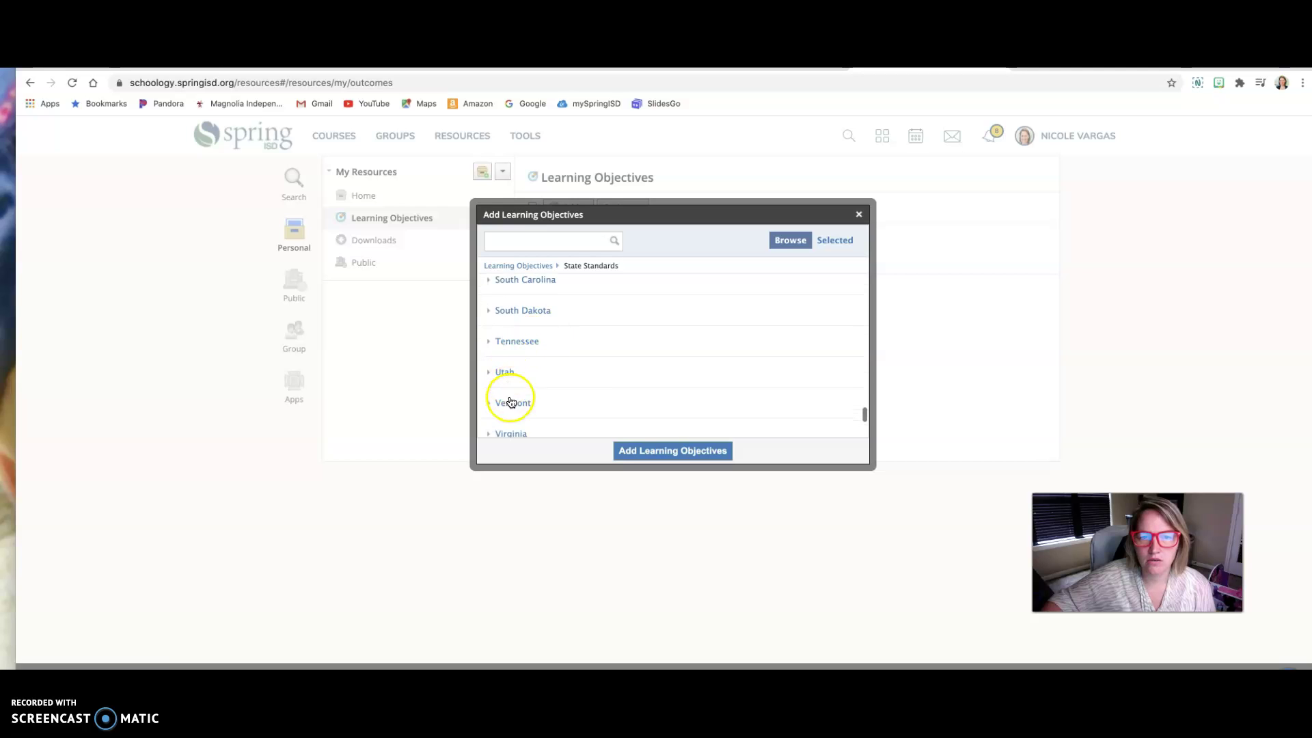
scroll(555, 365, "down", 5)
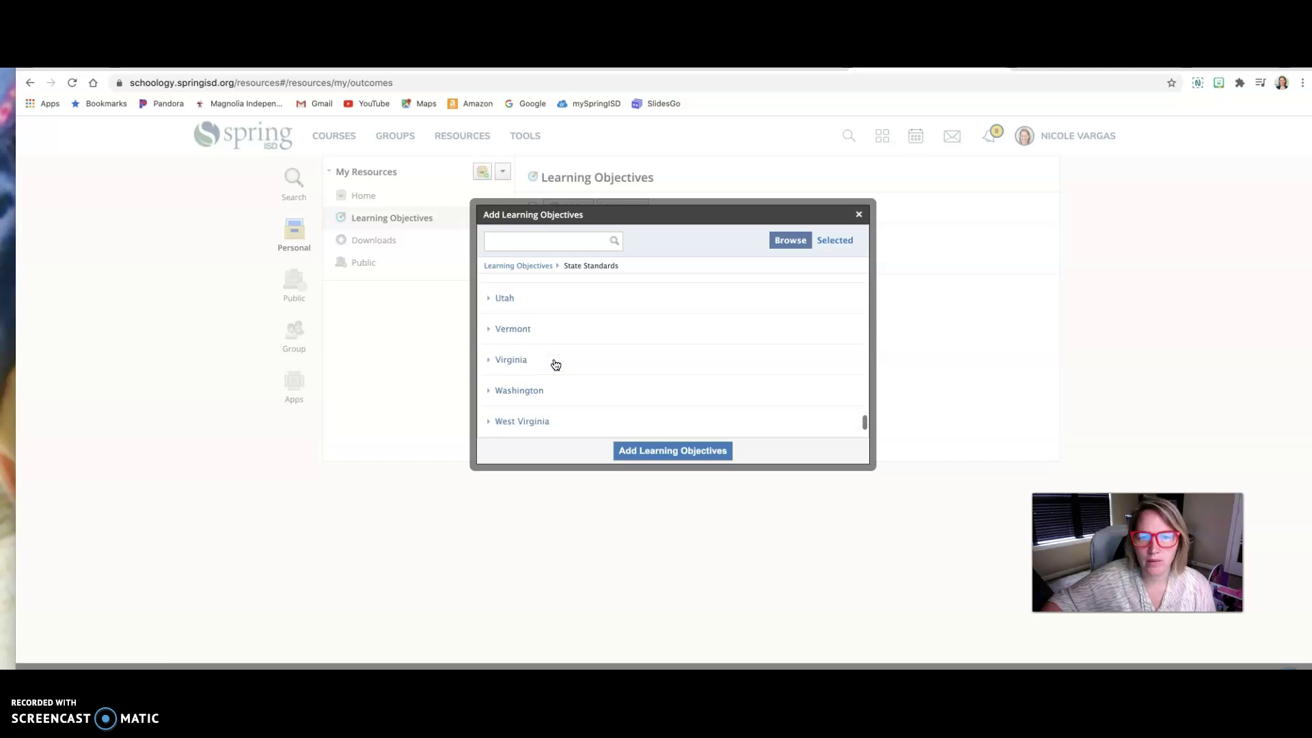
scroll(556, 364, "up", 3)
scroll(555, 364, "up", 15)
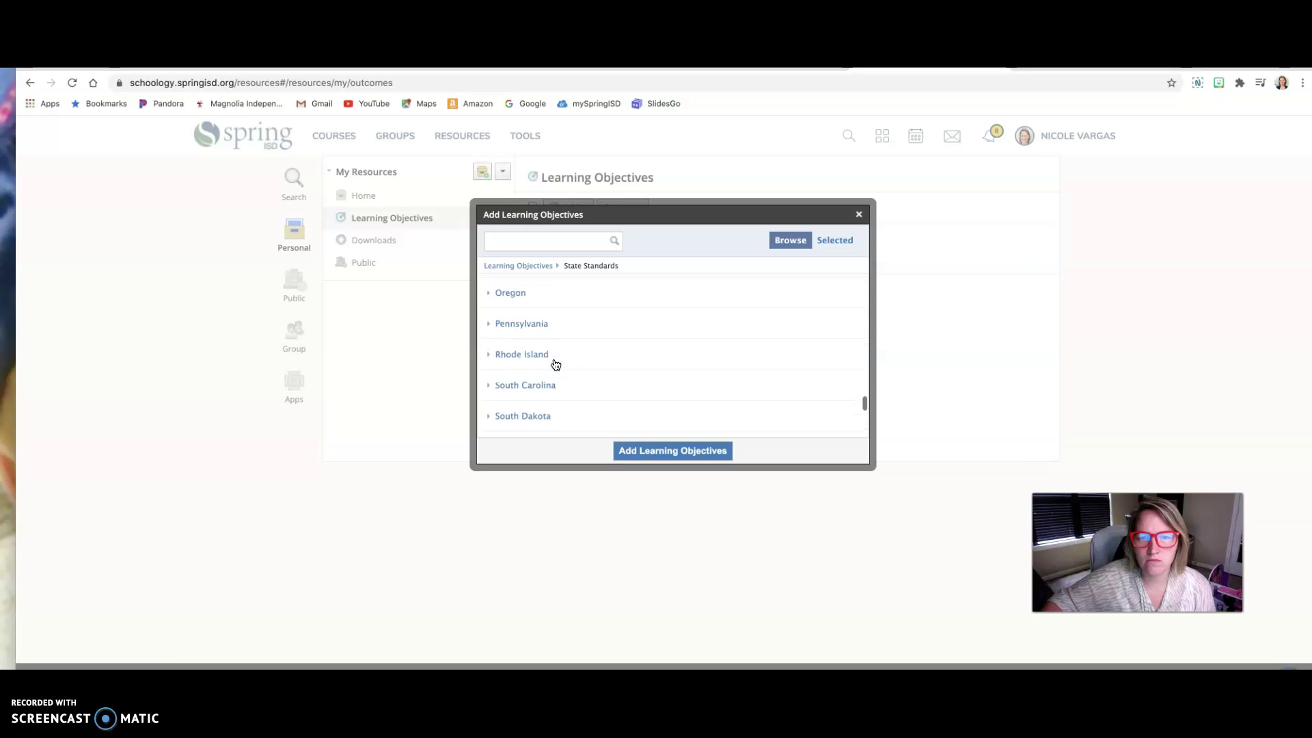
scroll(556, 364, "up", 3)
left_click(554, 357)
left_click(517, 292)
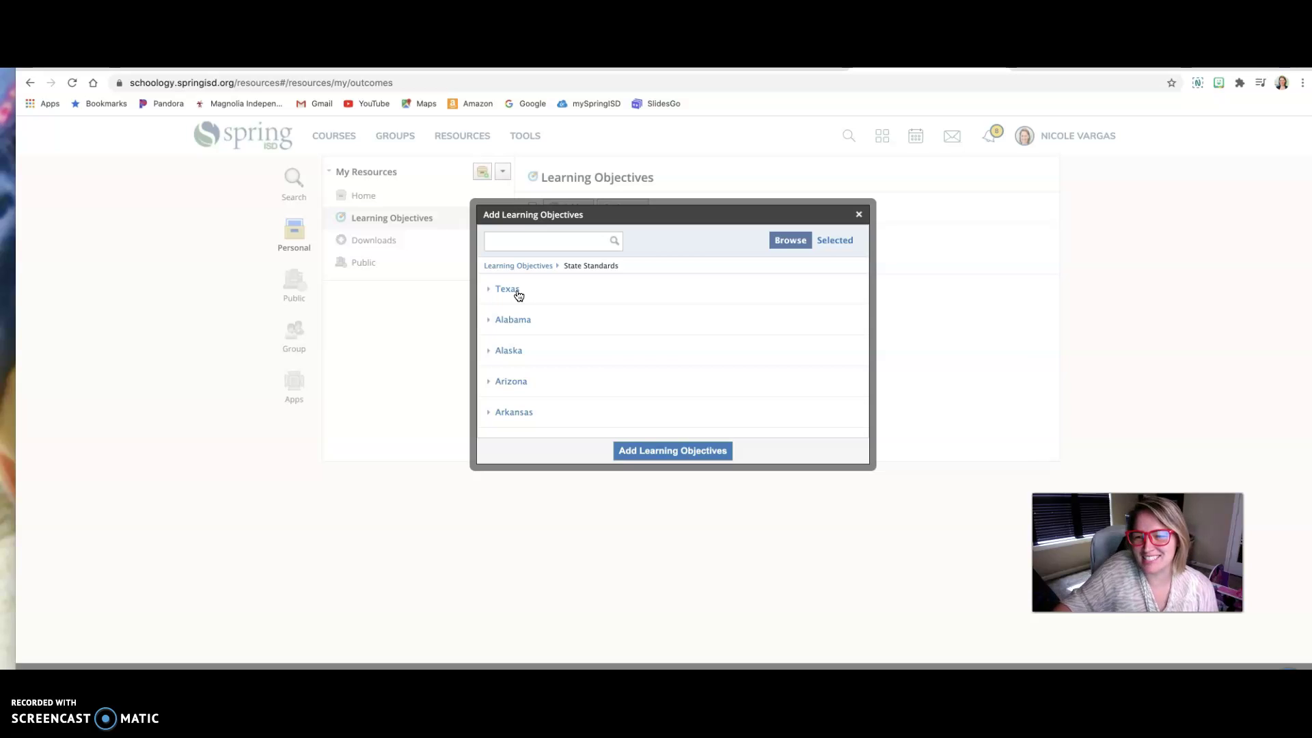
left_click(522, 293)
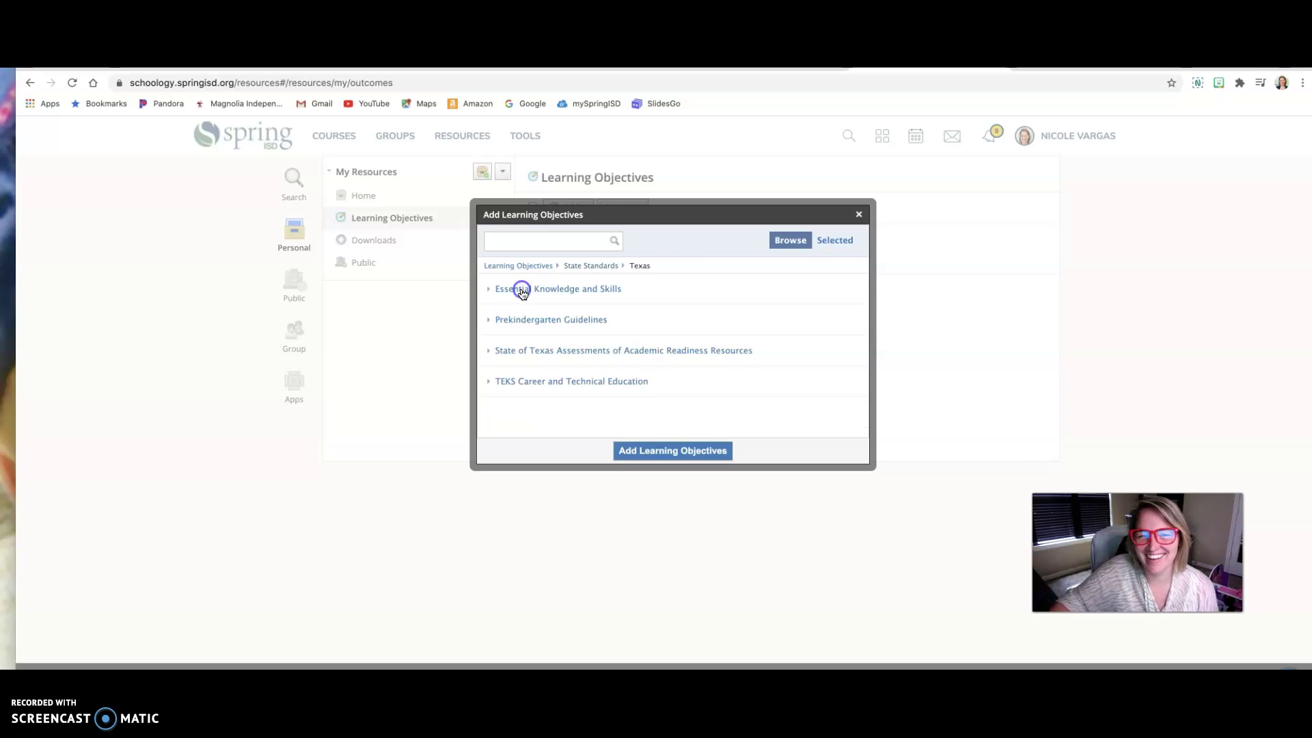
Open Essential Knowledge and Skills, review its subjects, and open English Language Arts and Reading (2017)
left_click(575, 291)
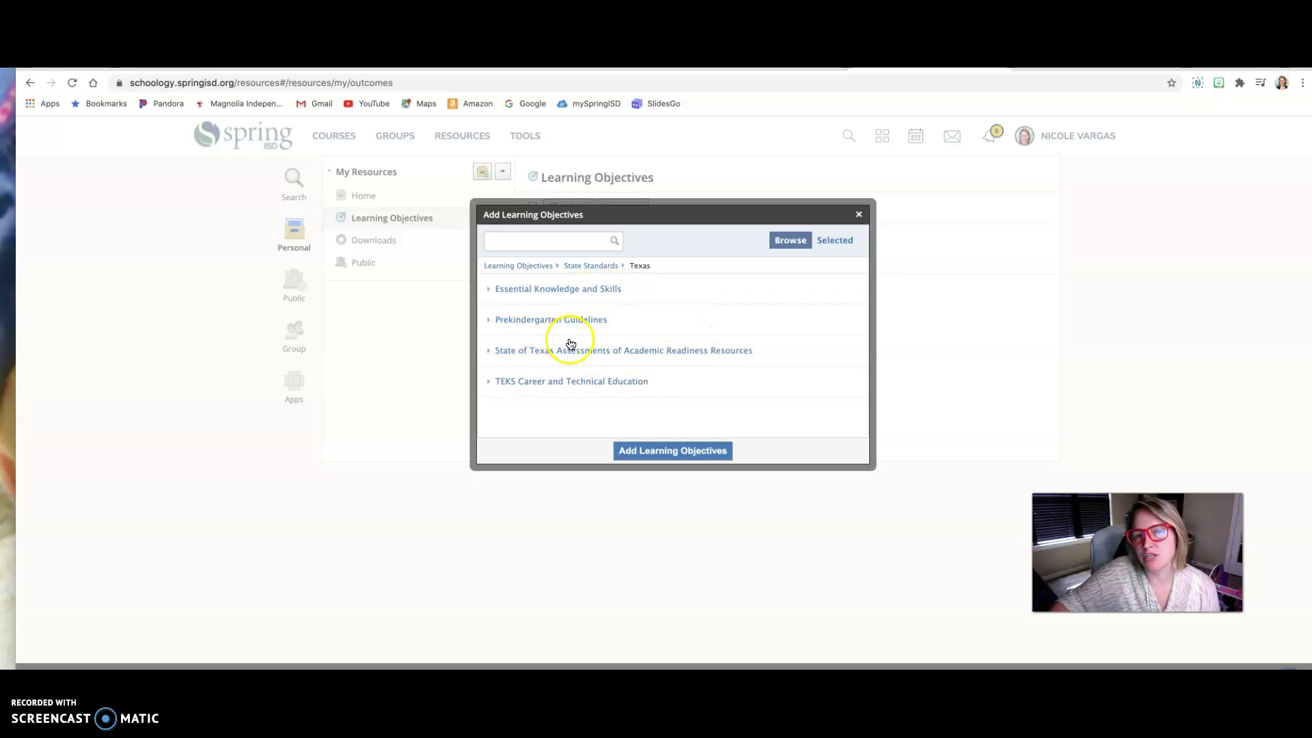
left_click(609, 290)
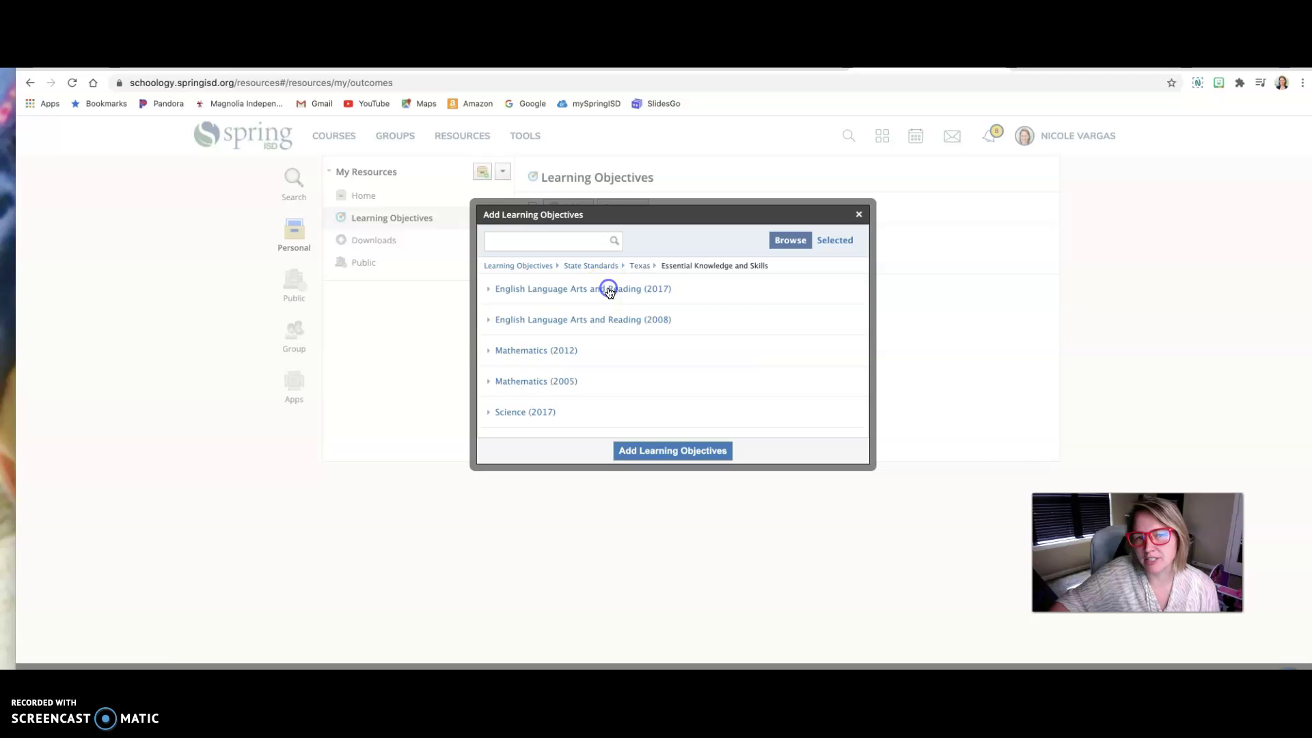
scroll(615, 323, "down", 3)
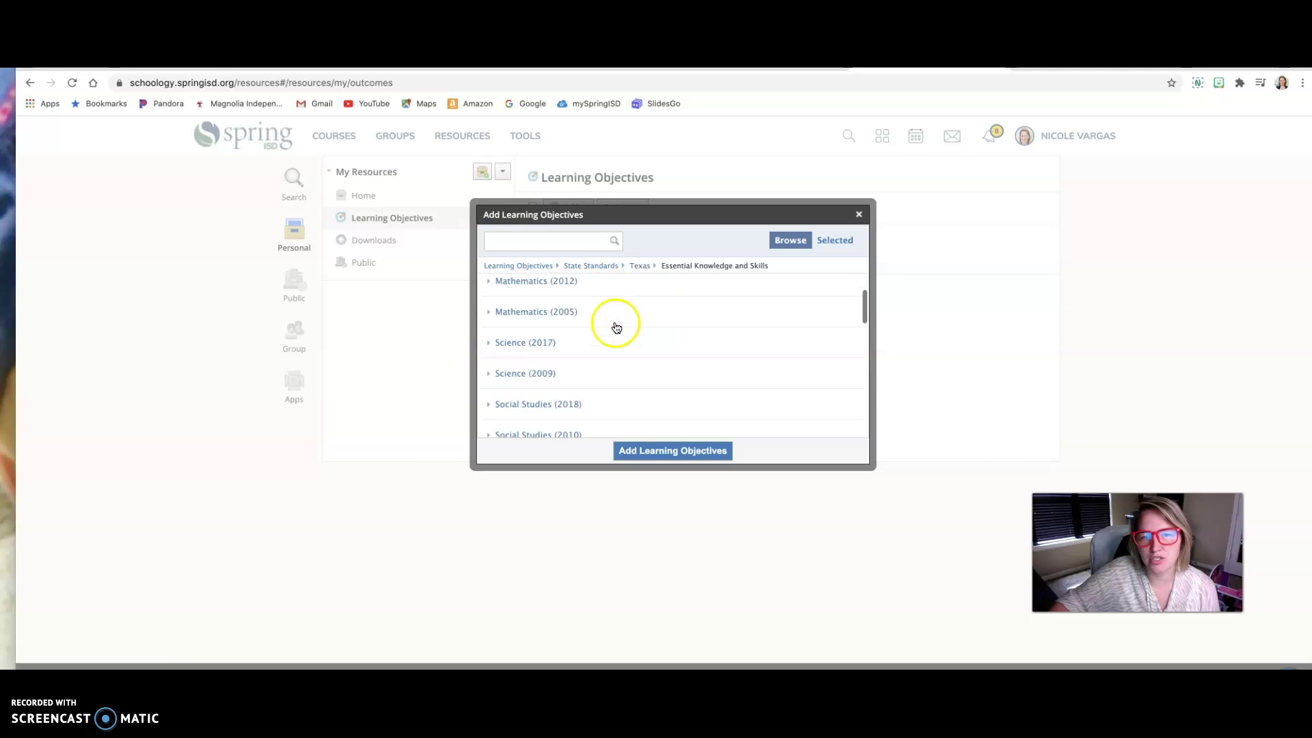
scroll(616, 327, "down", 8)
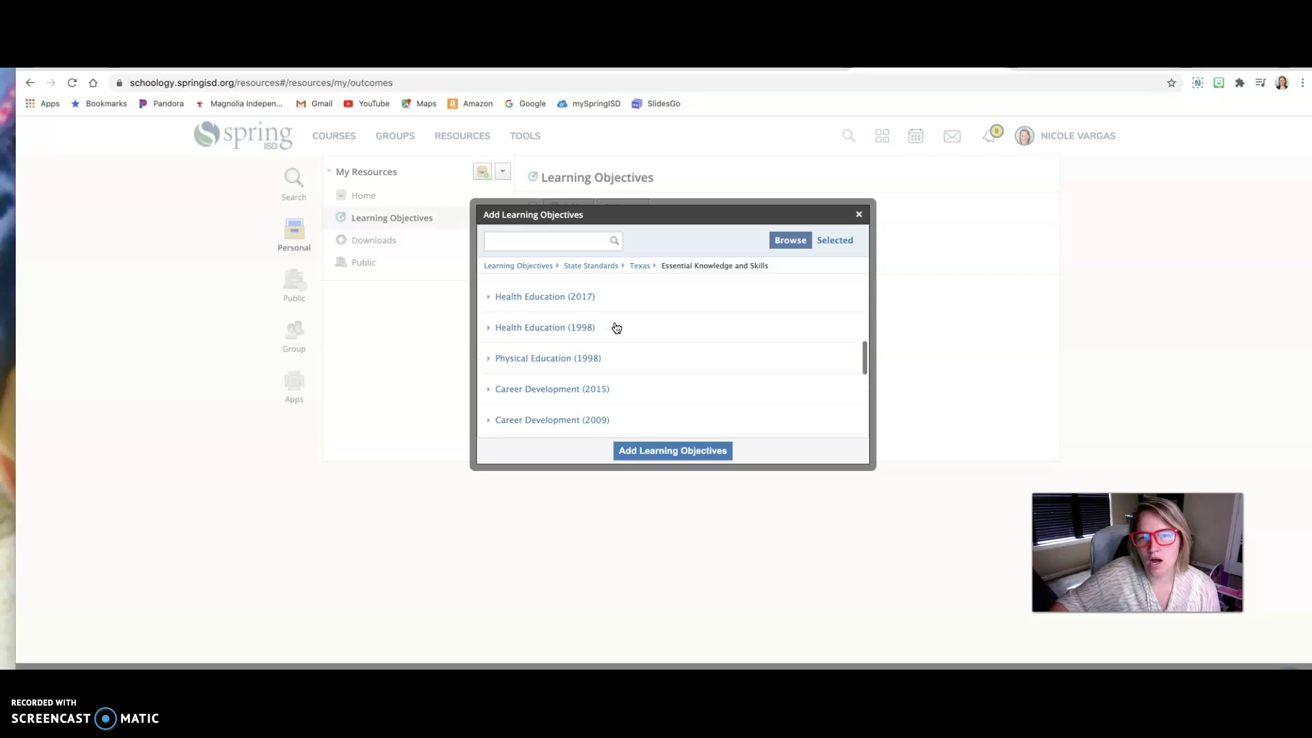
scroll(616, 328, "down", 3)
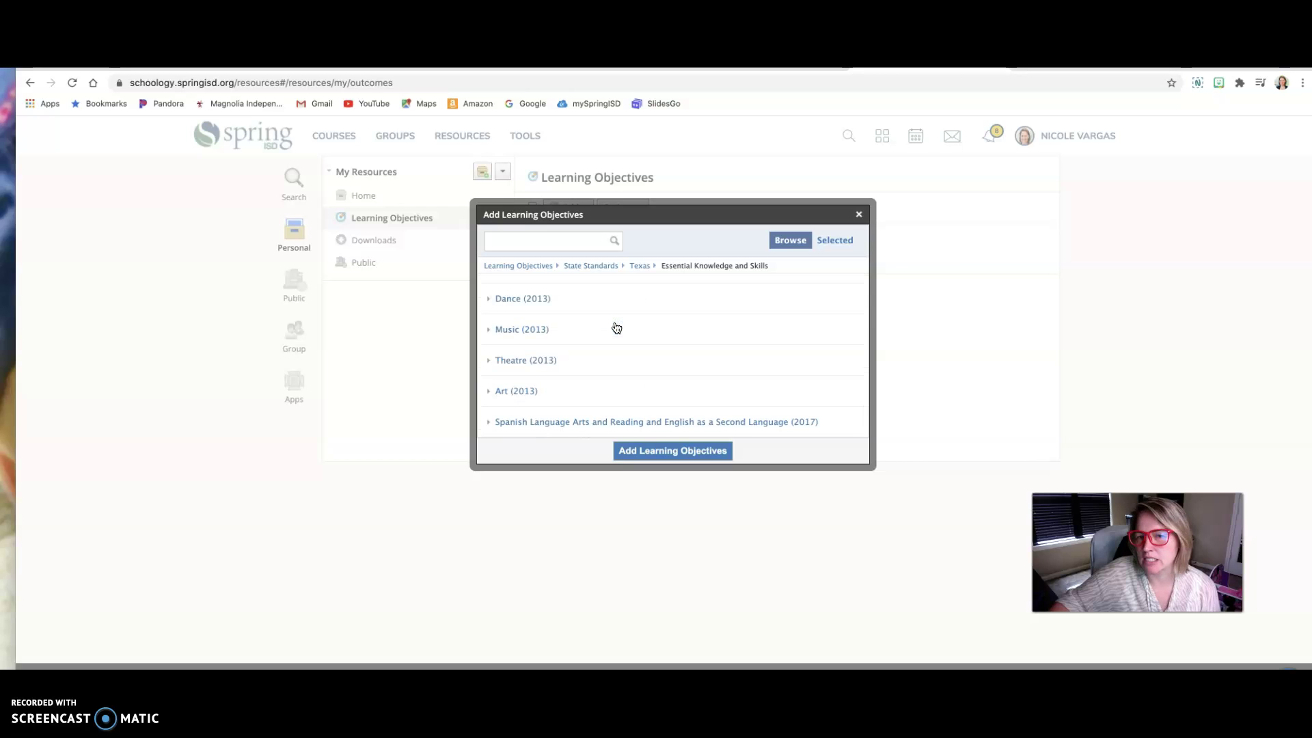
scroll(616, 328, "up", 6)
scroll(616, 328, "up", 3)
scroll(617, 328, "up", 5)
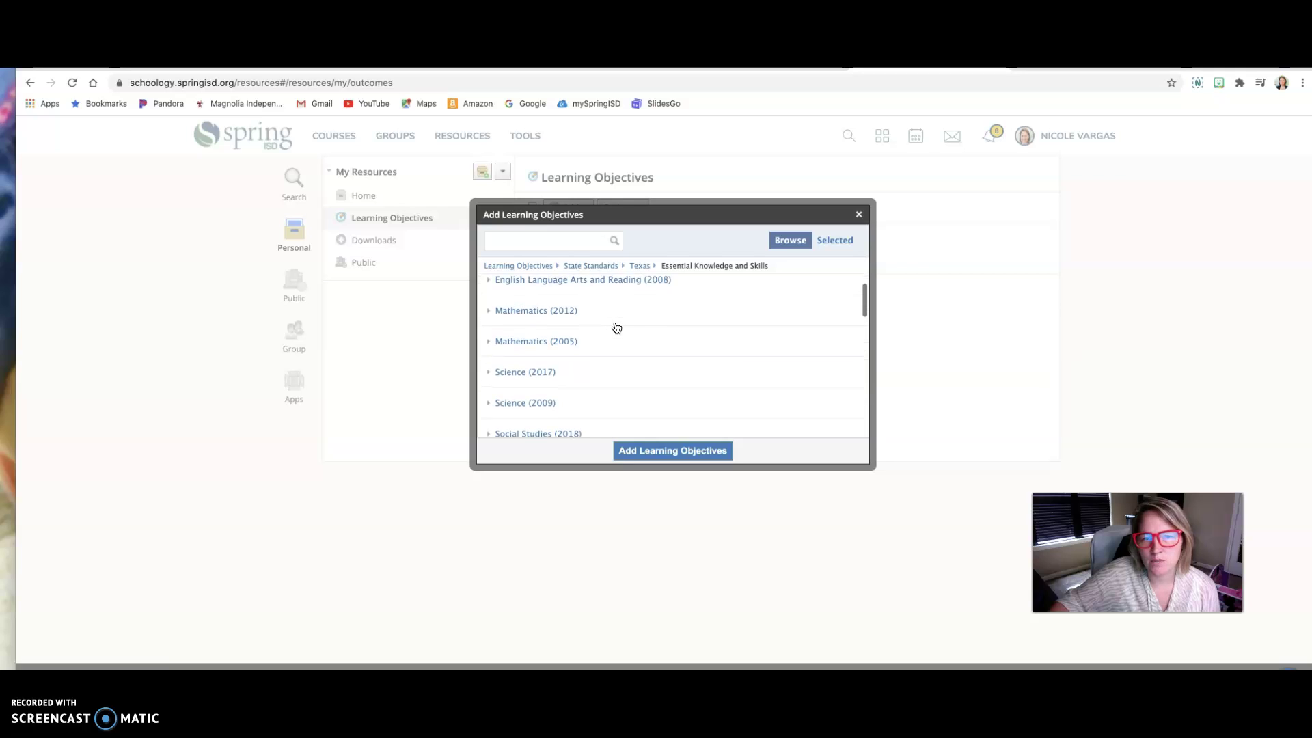
left_click(564, 319)
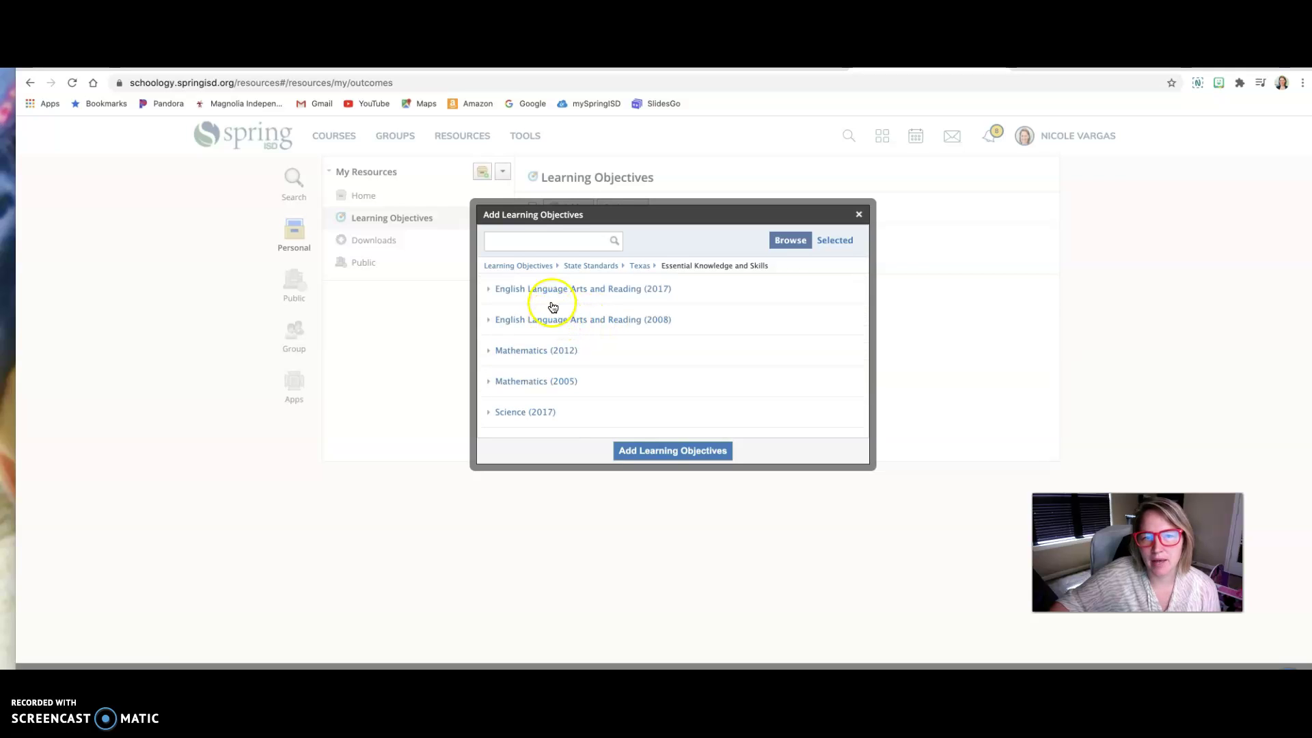
left_click(550, 288)
Open the English II standards and expand standard LA.9-12.E2.4
scroll(574, 380, "down", 5)
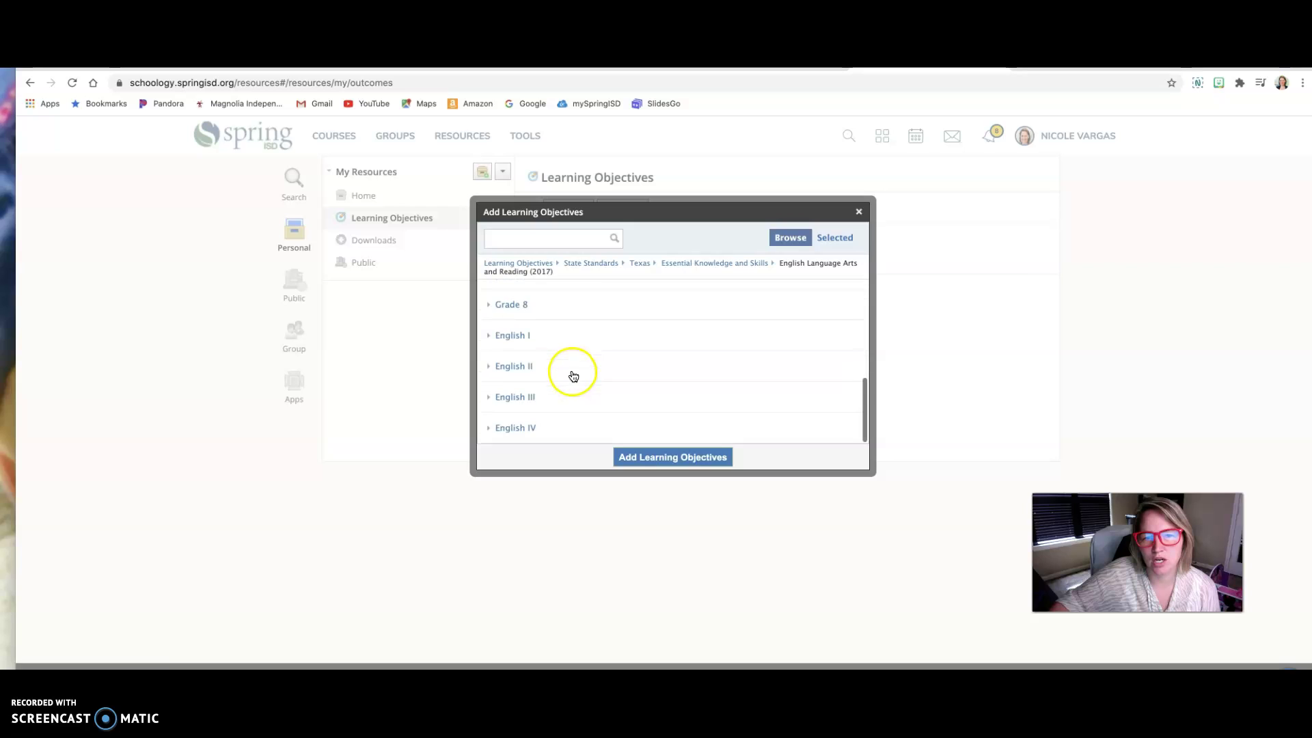
left_click(521, 366)
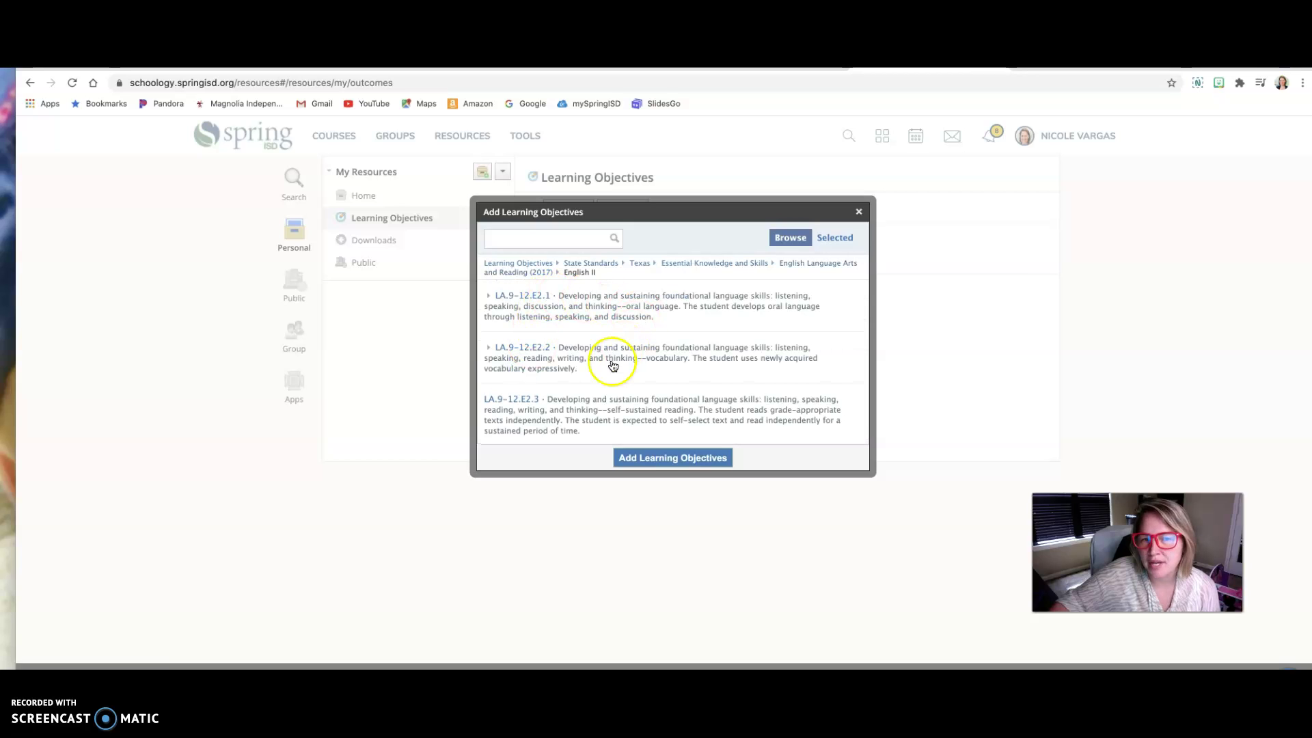
scroll(618, 335, "down", 2)
scroll(545, 356, "down", 2)
left_click(586, 339)
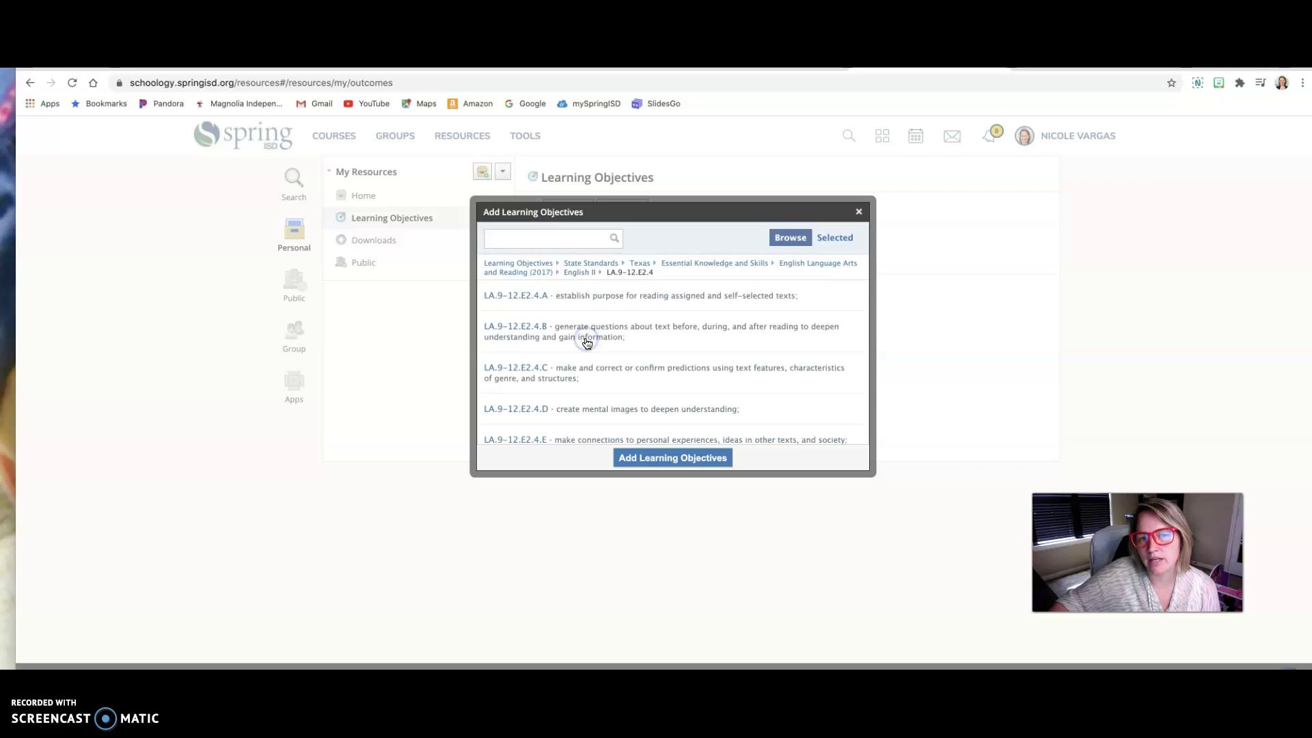
Try to add objective LA.9-12.E2.4.A to the personal learning objectives, and check Downloads and Learning Objectives for it
left_click(590, 303)
left_click(647, 464)
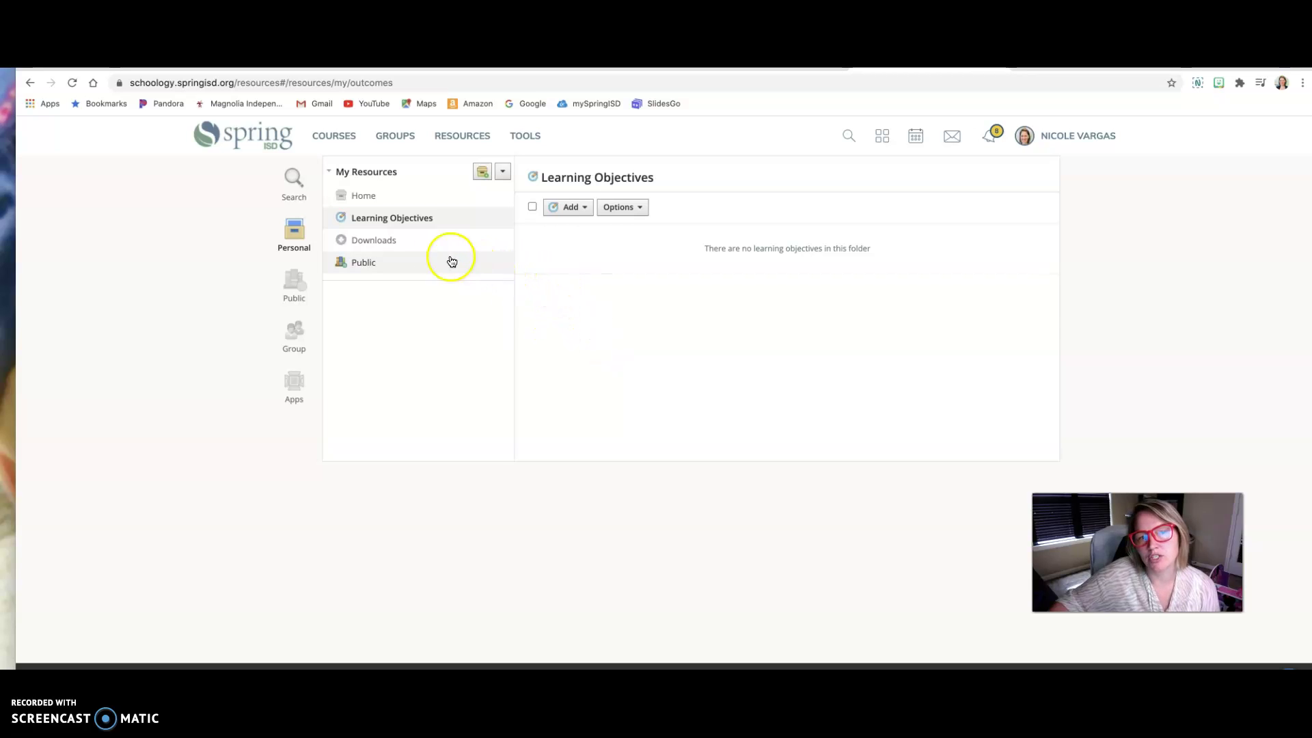
left_click(403, 243)
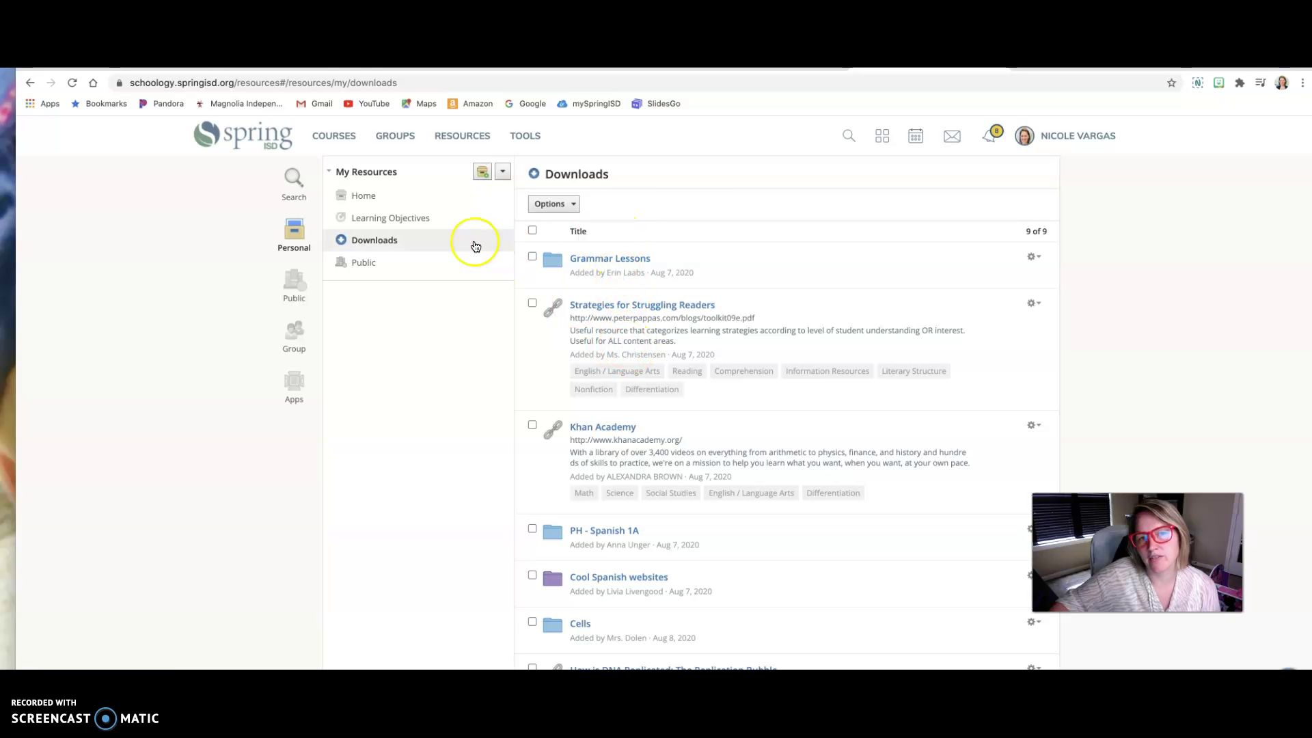
left_click(397, 220)
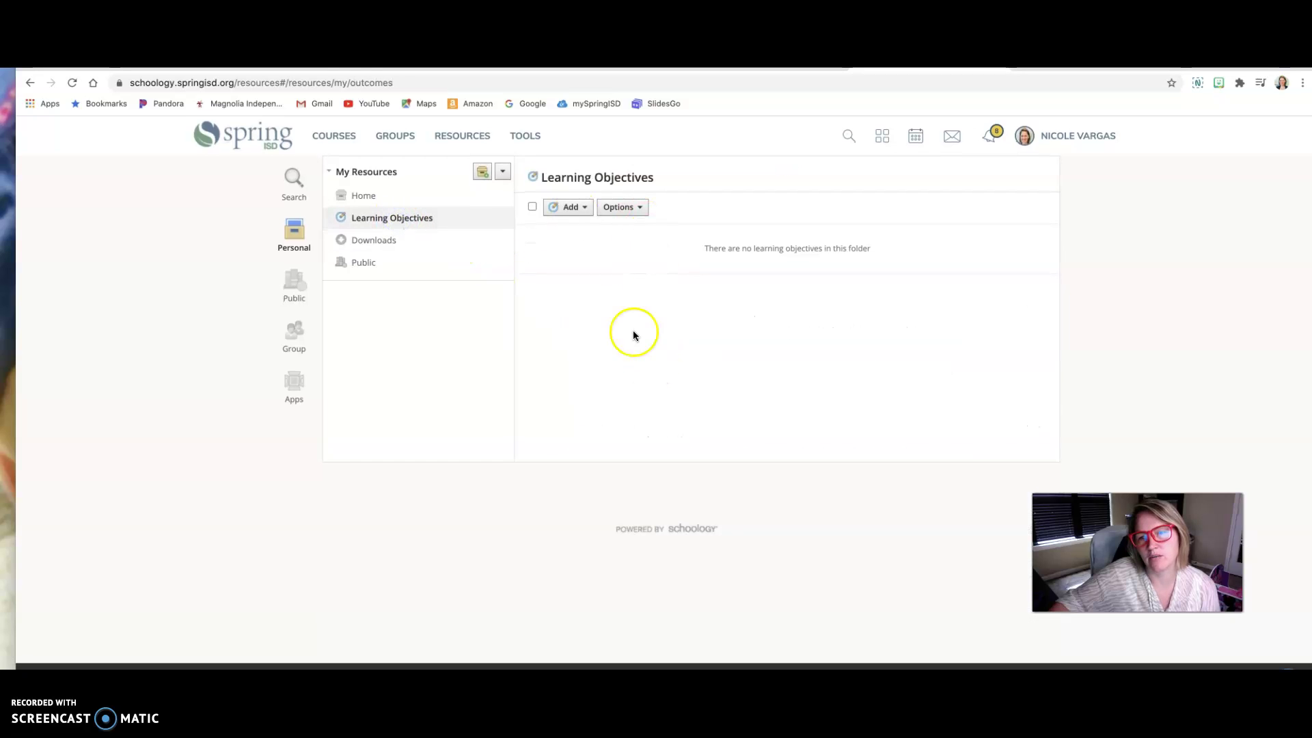
Open the materials of the Lion Pride Demo Course, Section 3
left_click(342, 139)
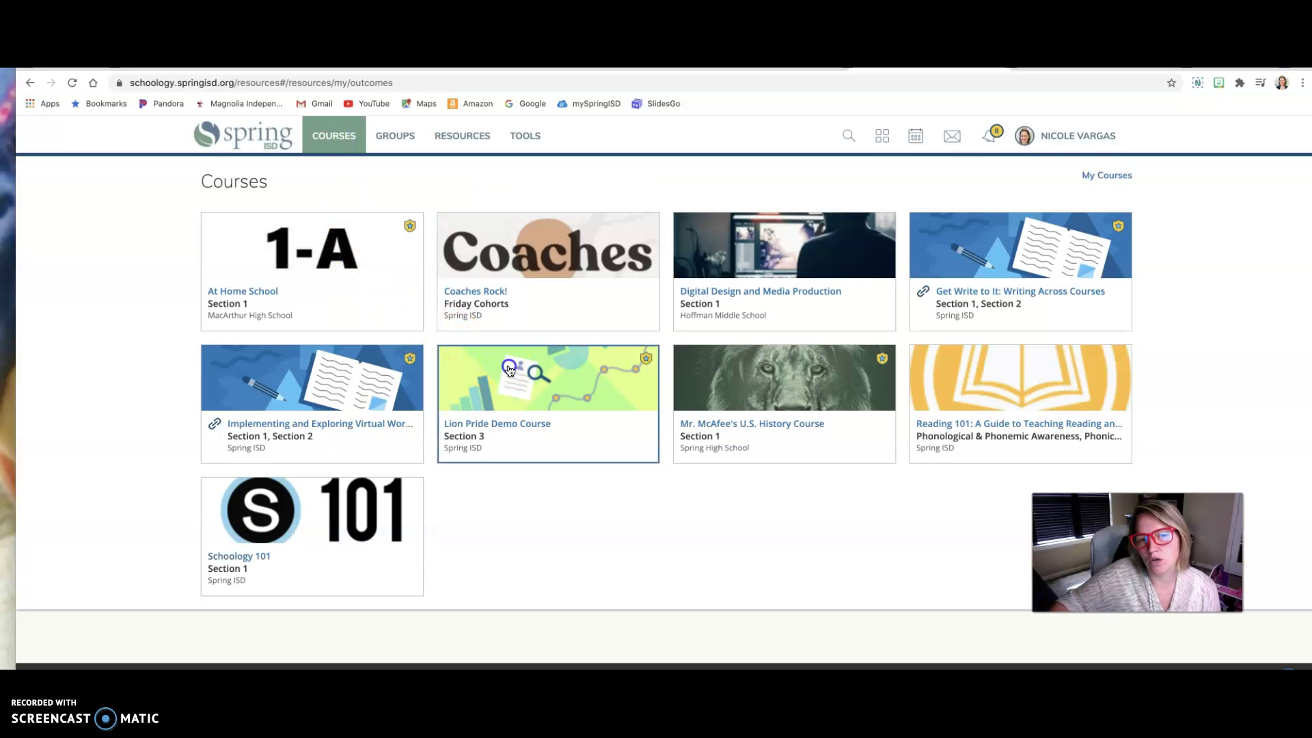
left_click(509, 370)
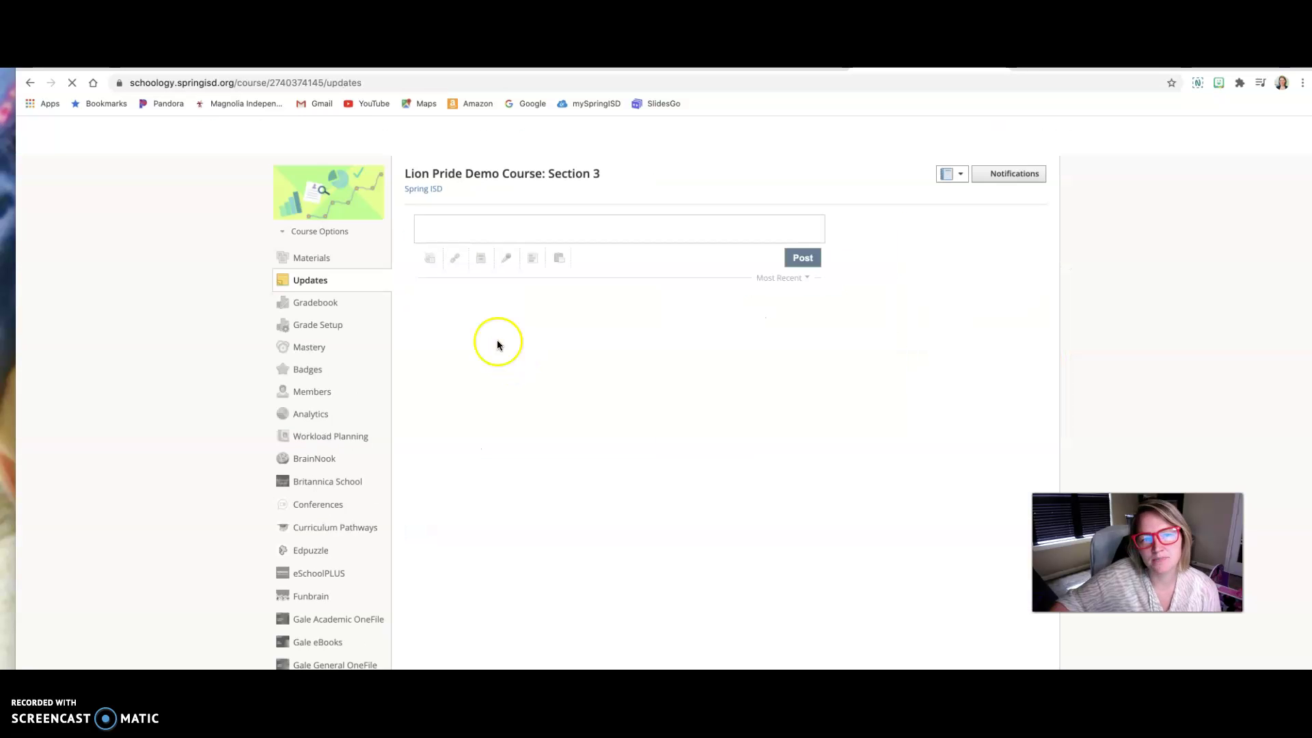
left_click(327, 261)
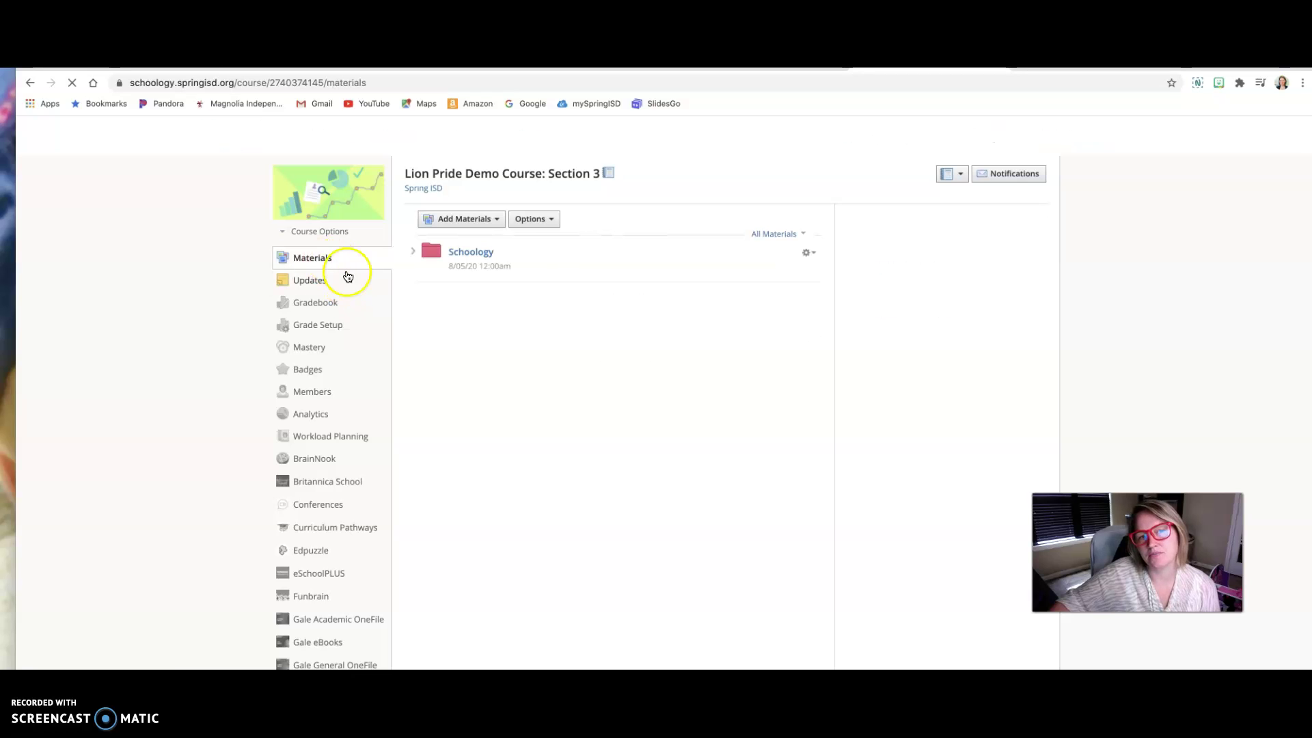
Start a new assignment in the course materials, named ABC123 with the description XYZ
left_click(448, 219)
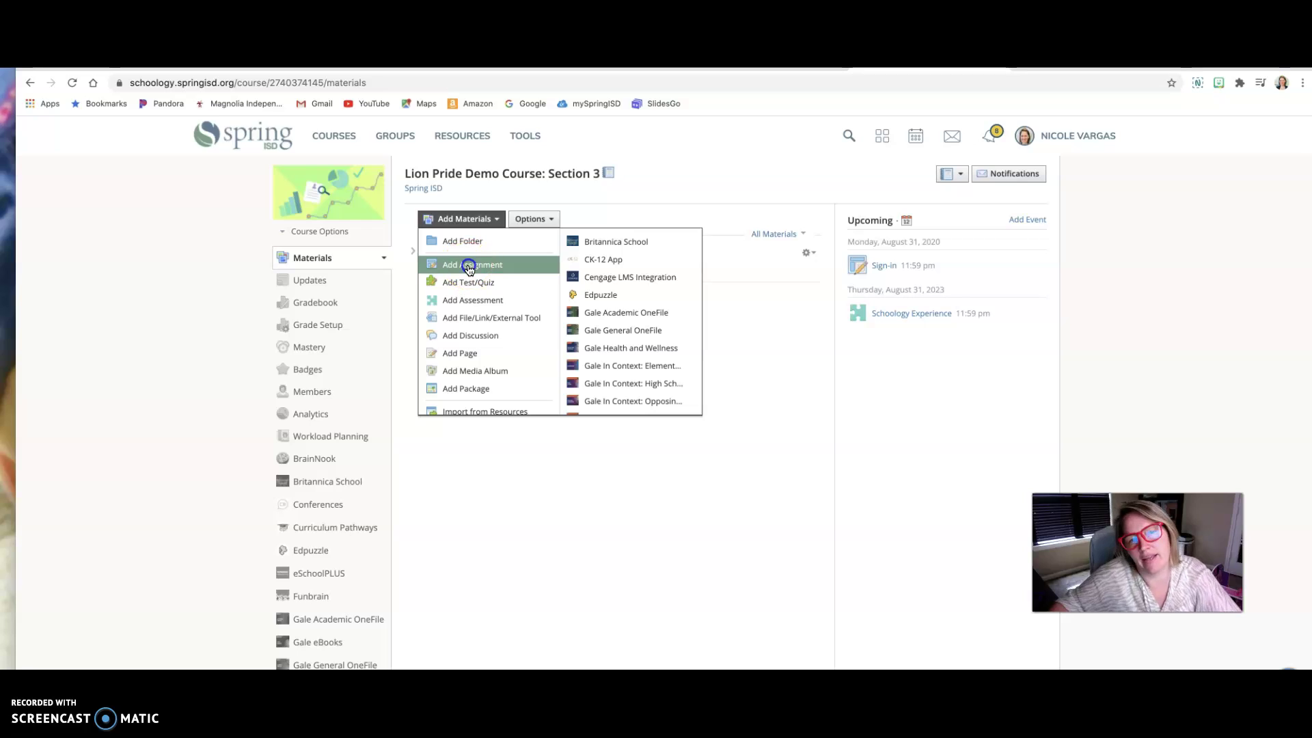
left_click(469, 266)
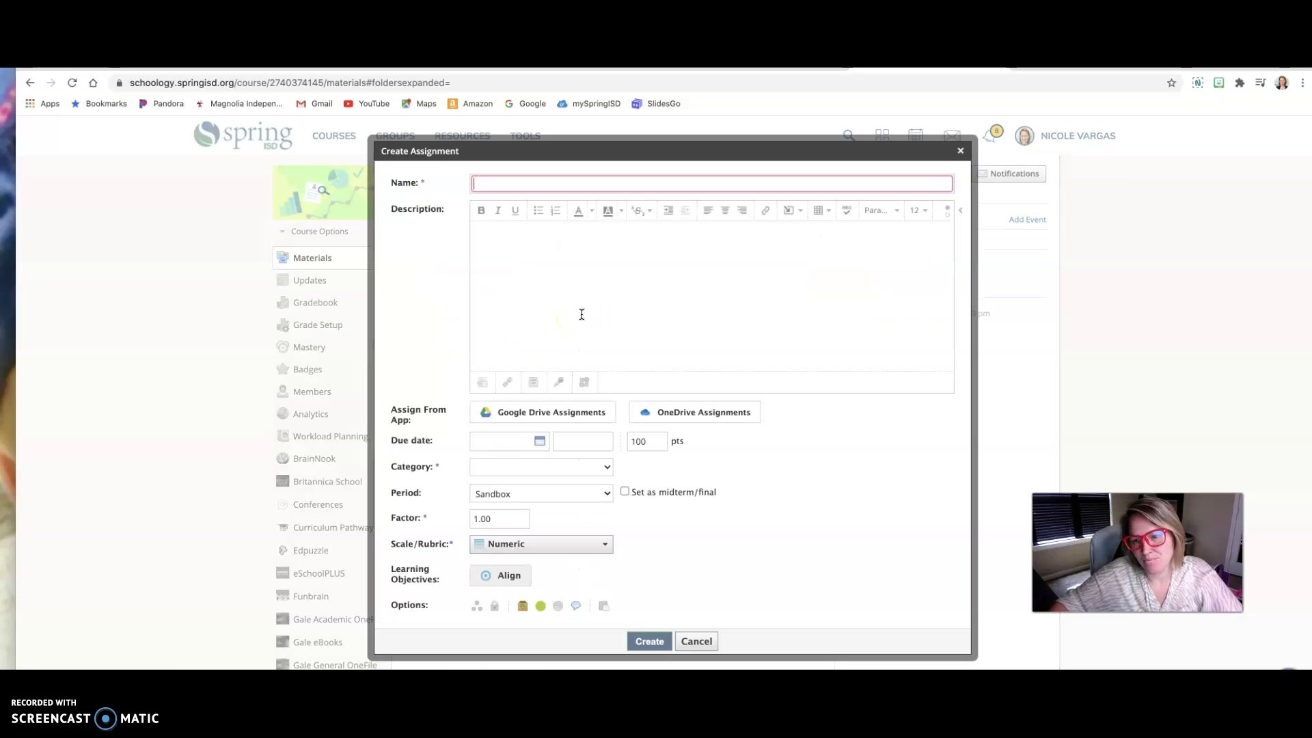
left_click(545, 186)
type("ABC123")
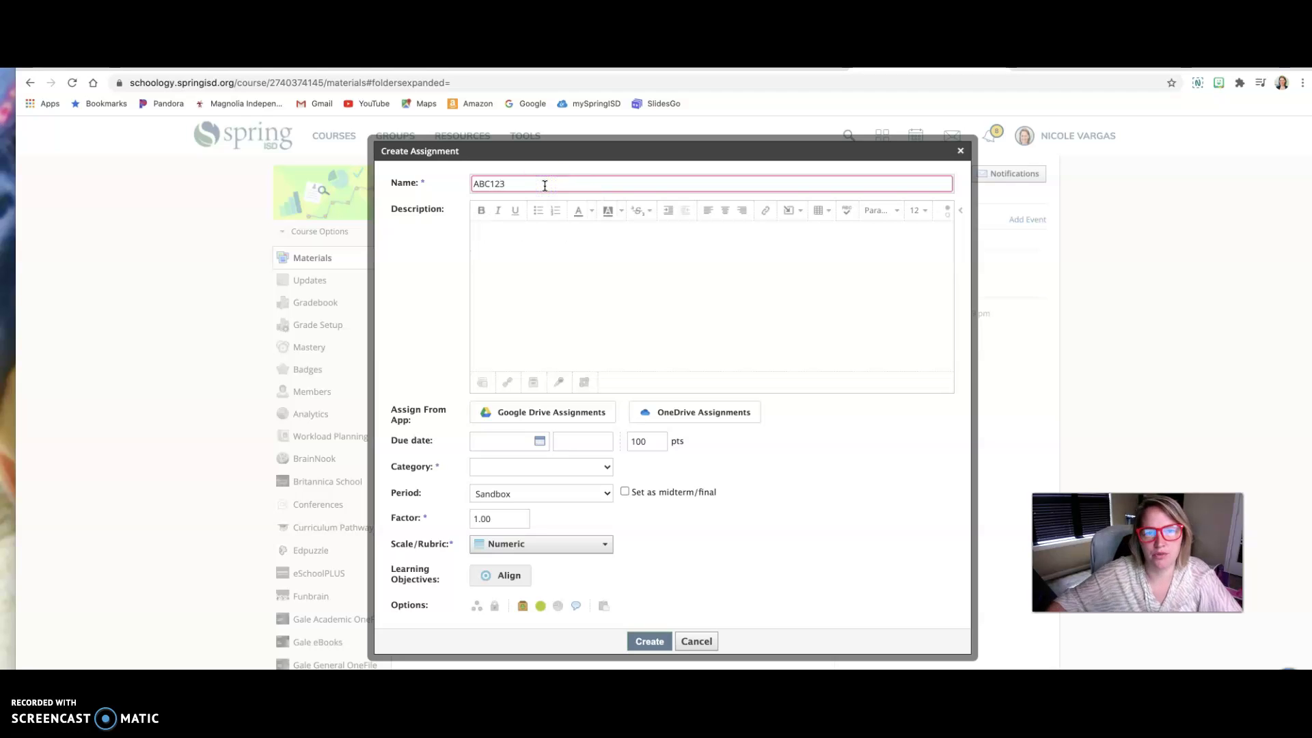
left_click(585, 261)
type("XYZ")
Set the assignment's due date to 8/28/20 at 11:59PM, keep the Sandbox period, and set its category to Ungraded
scroll(582, 366, "down", 1)
left_click(538, 425)
left_click(604, 556)
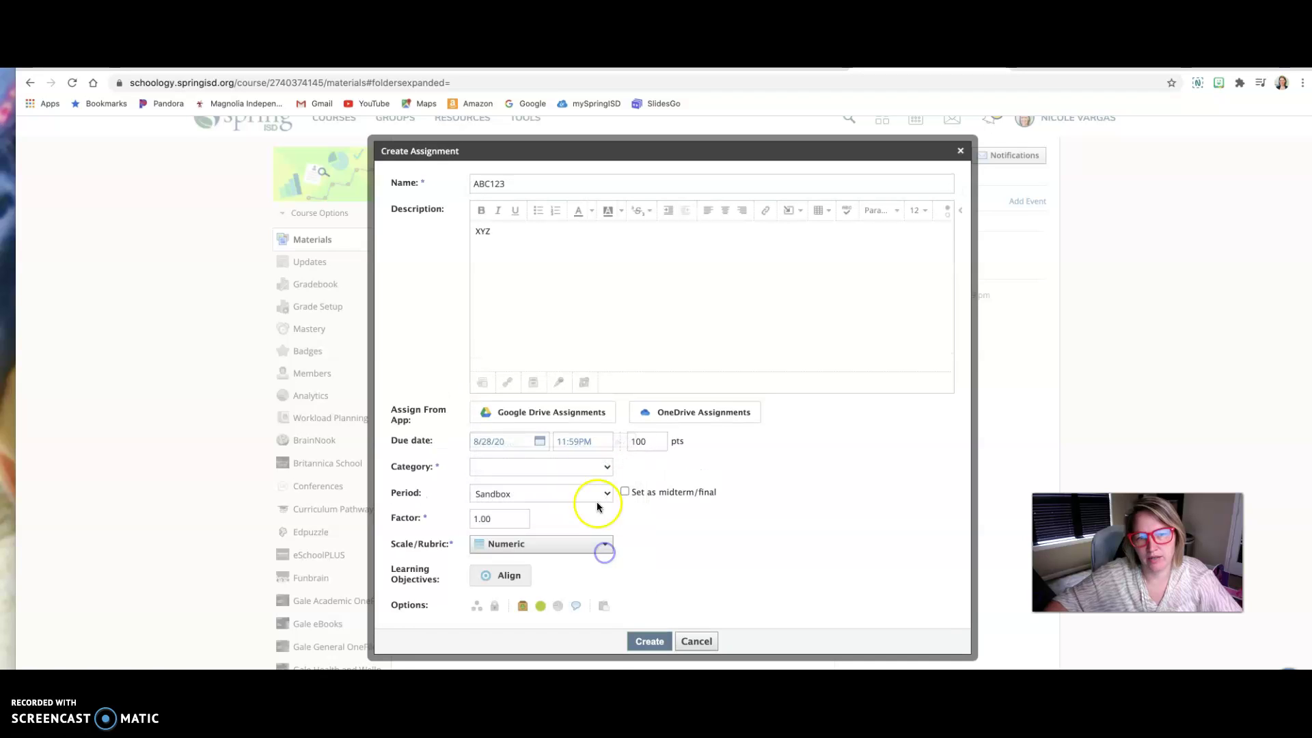
left_click(506, 467)
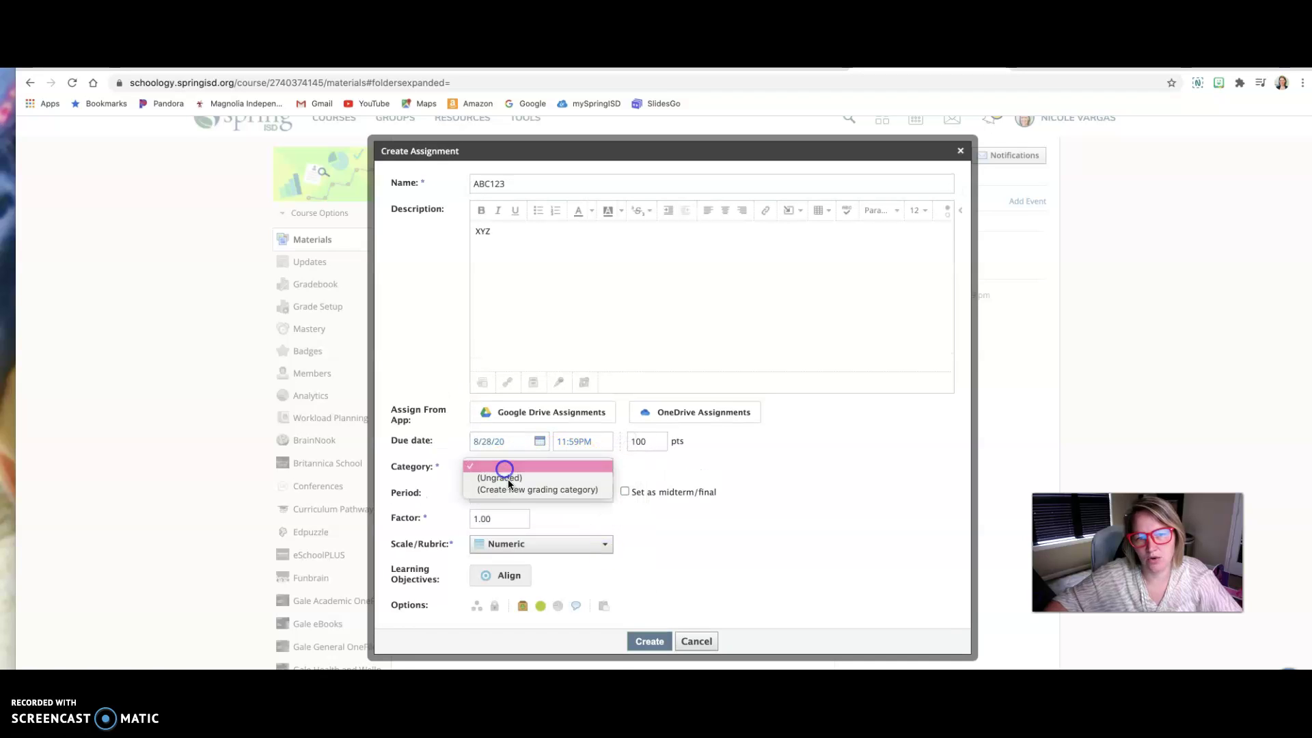
left_click(517, 489)
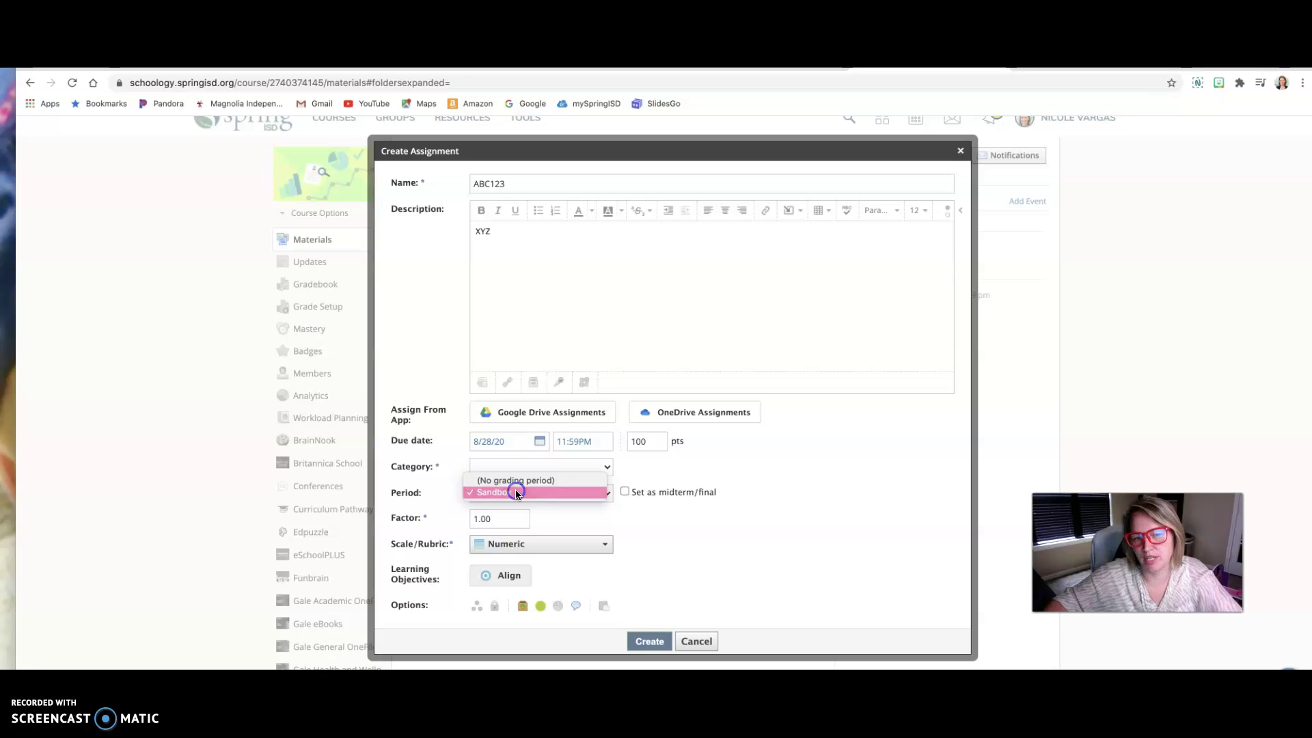
left_click(518, 492)
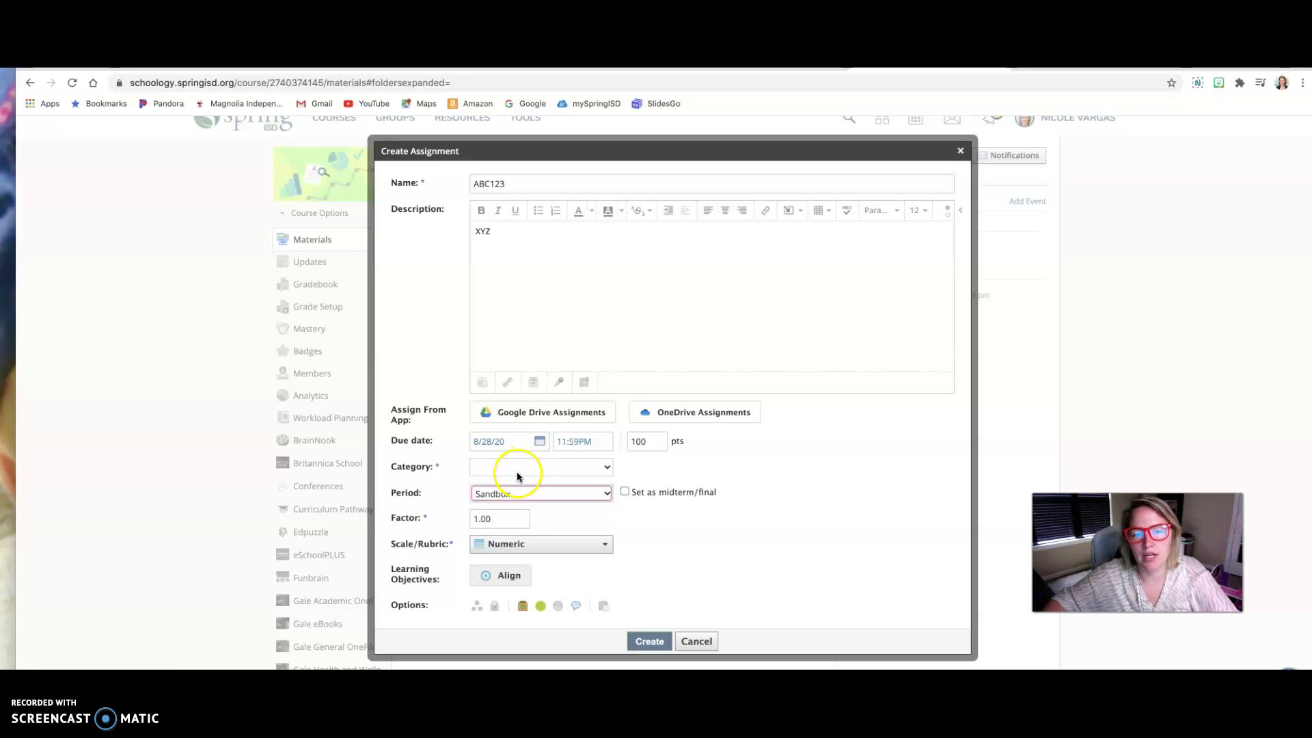
left_click(511, 469)
left_click(513, 470)
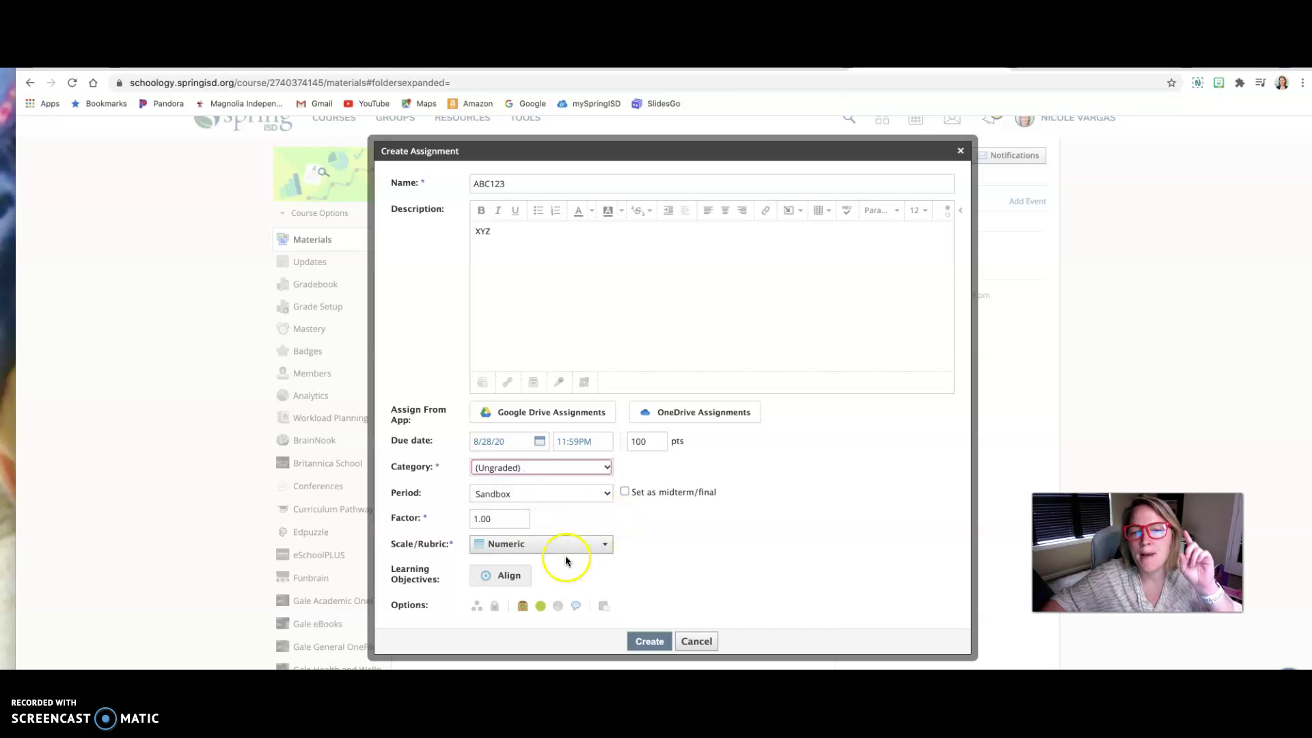
Start aligning learning objectives to the assignment and browse to the State Standards
left_click(514, 578)
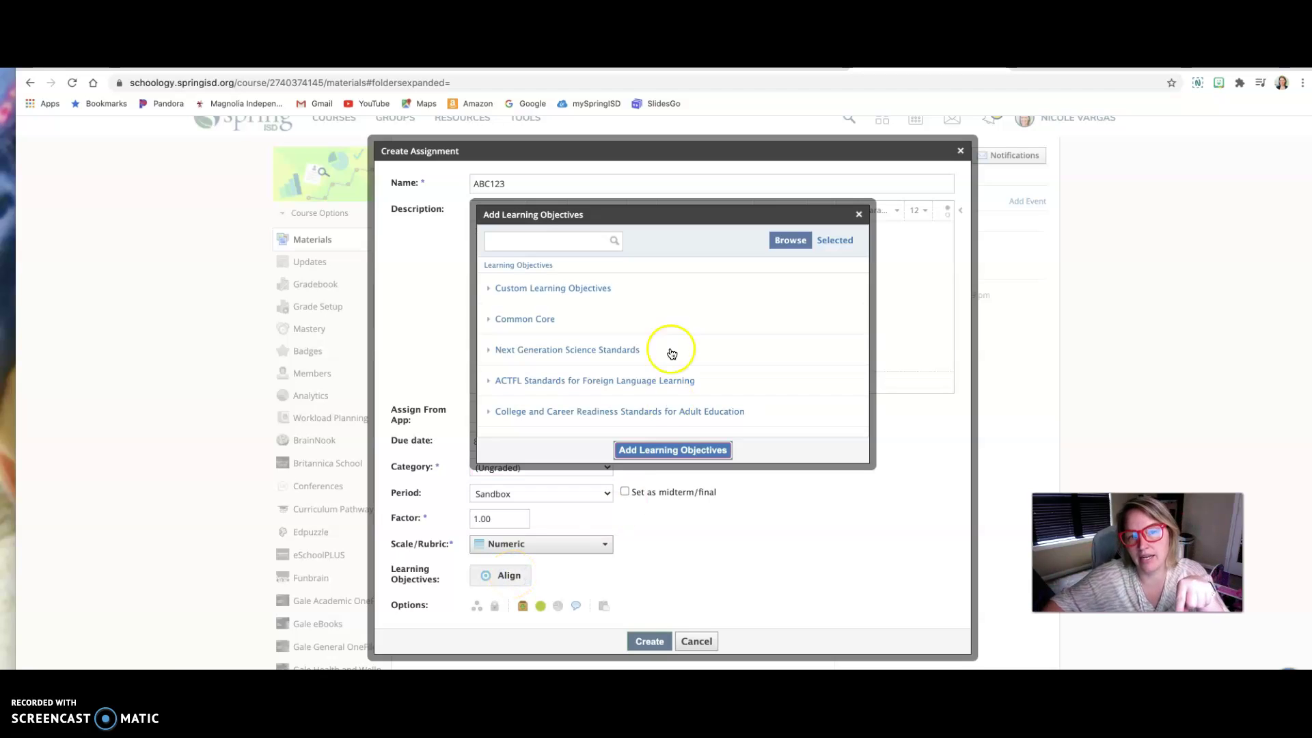
scroll(570, 330, "down", 2)
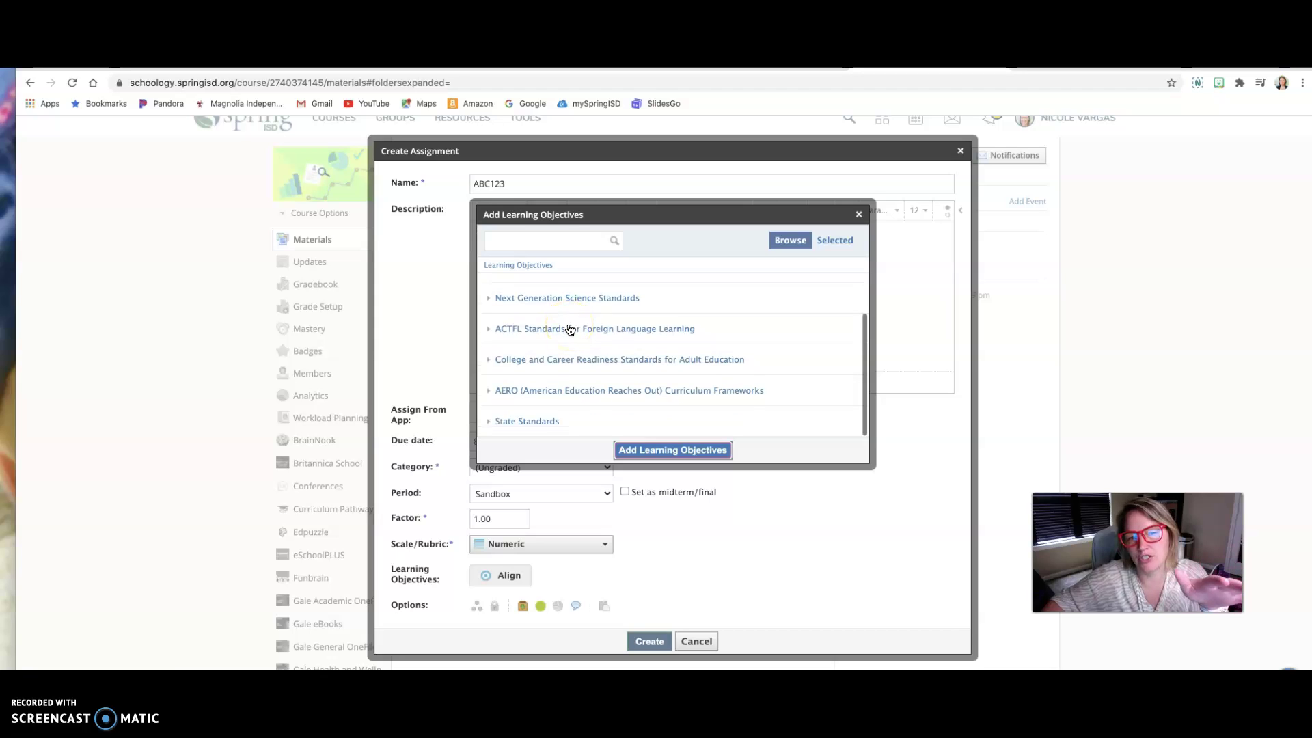
scroll(570, 330, "down", 1)
left_click(543, 382)
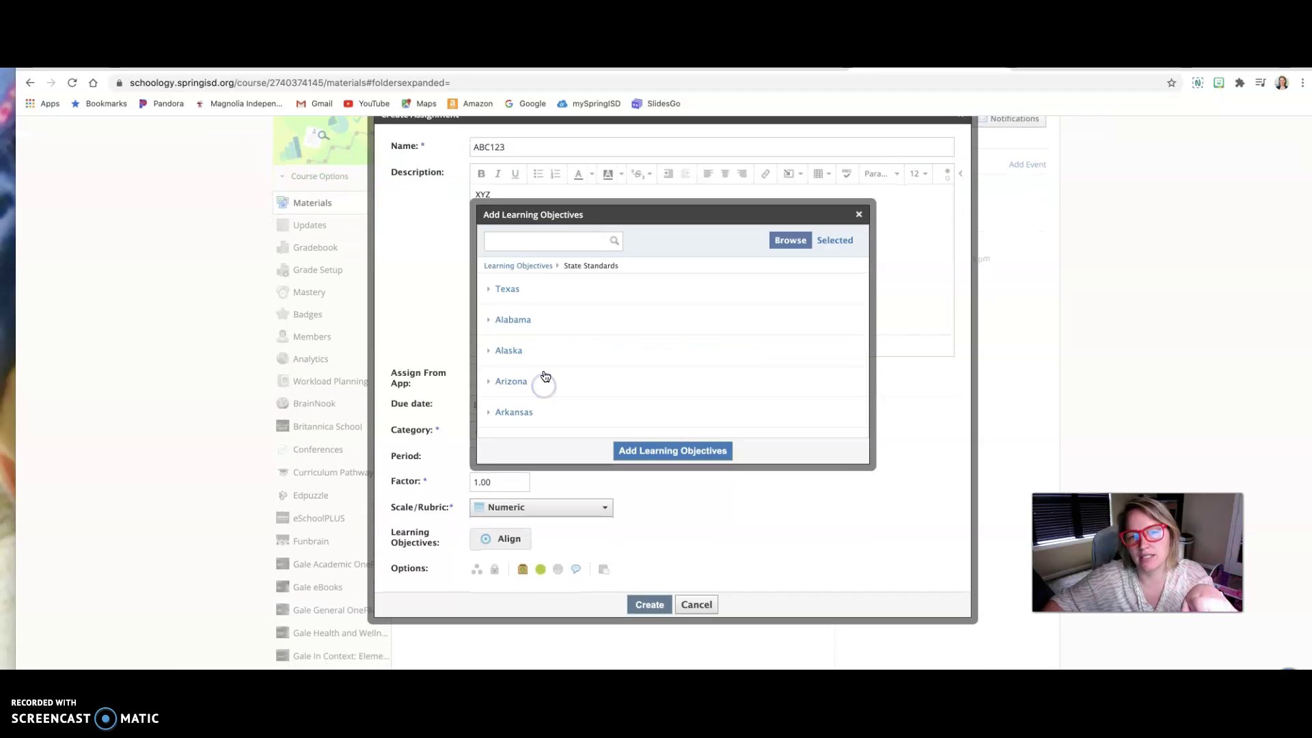
Browse the Texas Essential Knowledge and Skills for English Language Arts and Reading (2017), English III, down to standard LA.9-12.E3.2
left_click(512, 291)
left_click(541, 291)
left_click(589, 293)
scroll(579, 326, "down", 2)
scroll(553, 376, "down", 4)
left_click(523, 400)
left_click(606, 358)
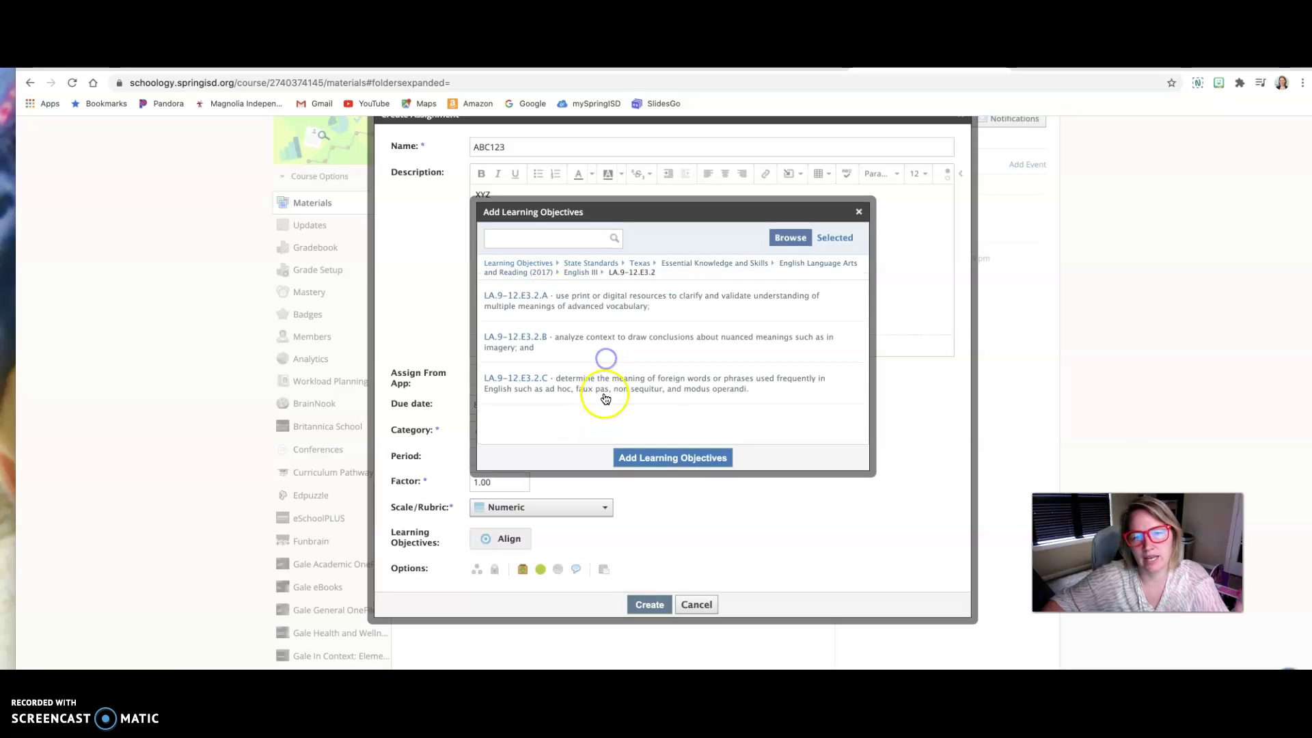
Align objective LA.9-12.E3.2.B to the assignment and create the assignment
left_click(586, 337)
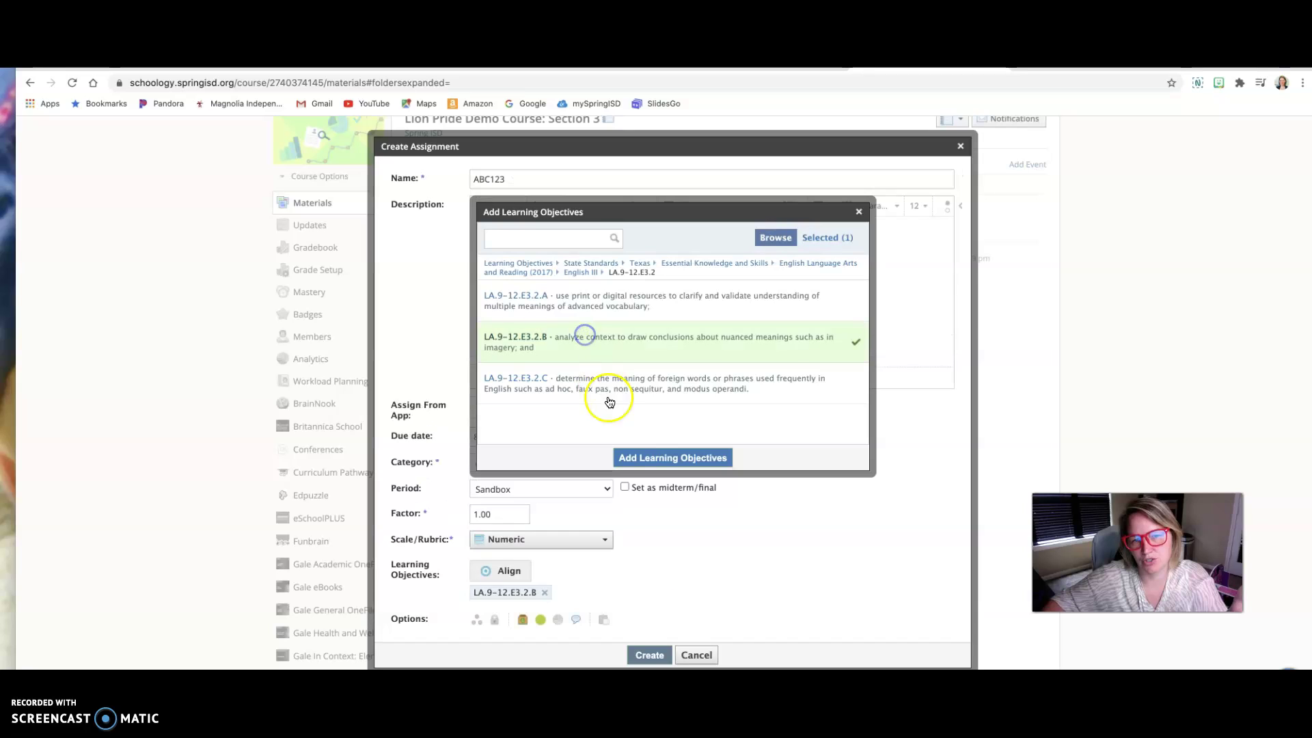
left_click(651, 458)
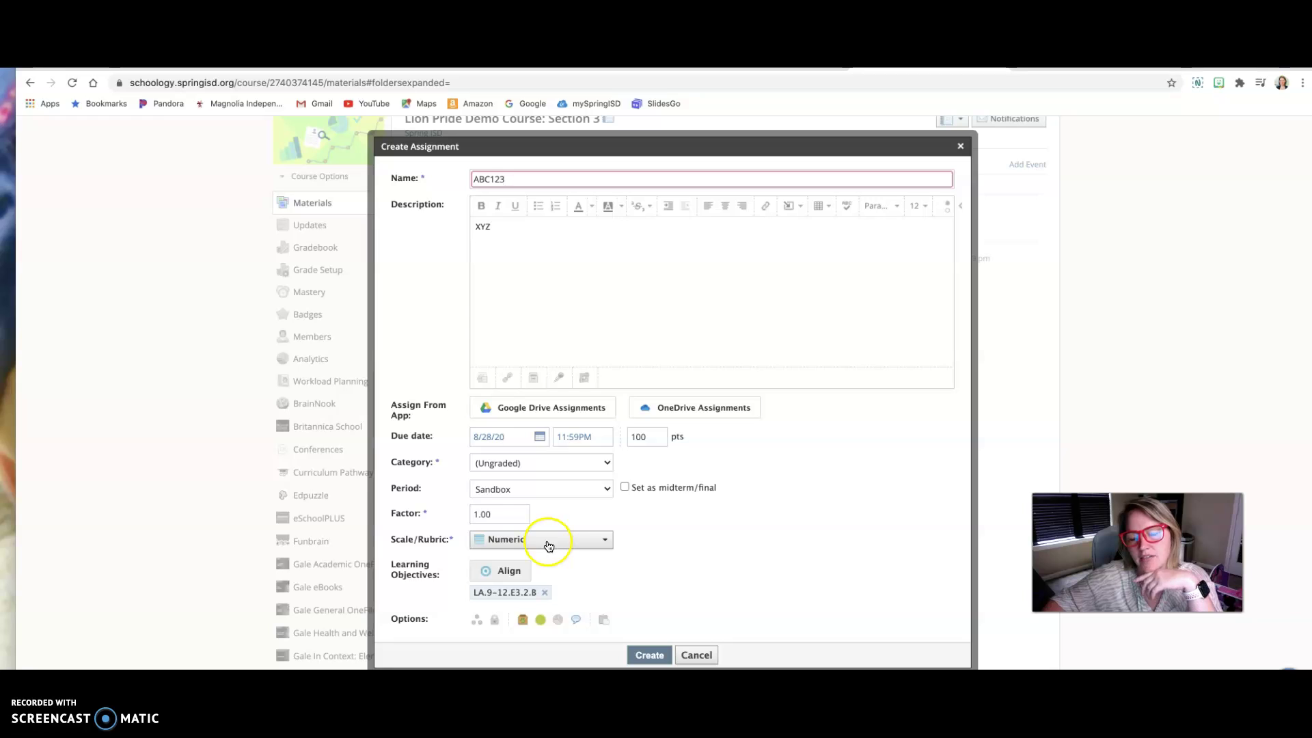
left_click(654, 653)
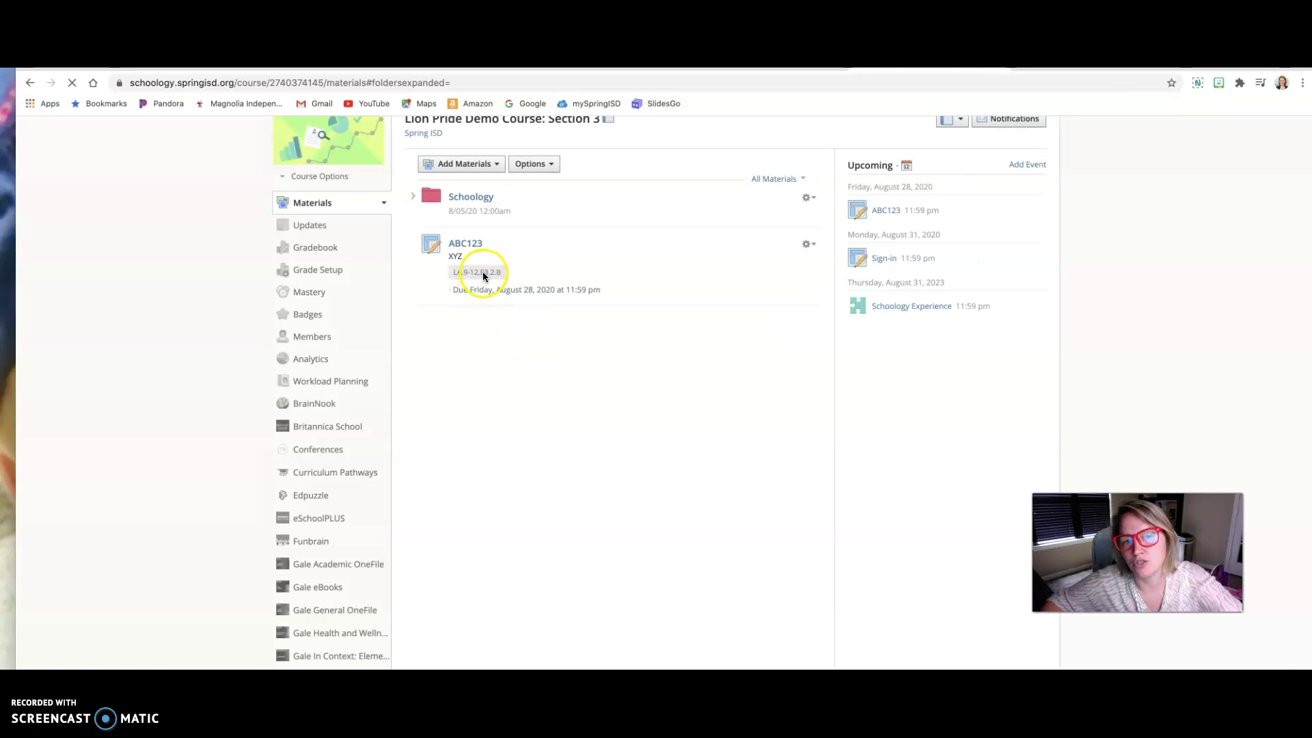
View the description of the objective aligned to ABC123 and open the course's Mastery page
mouse_move(492, 276)
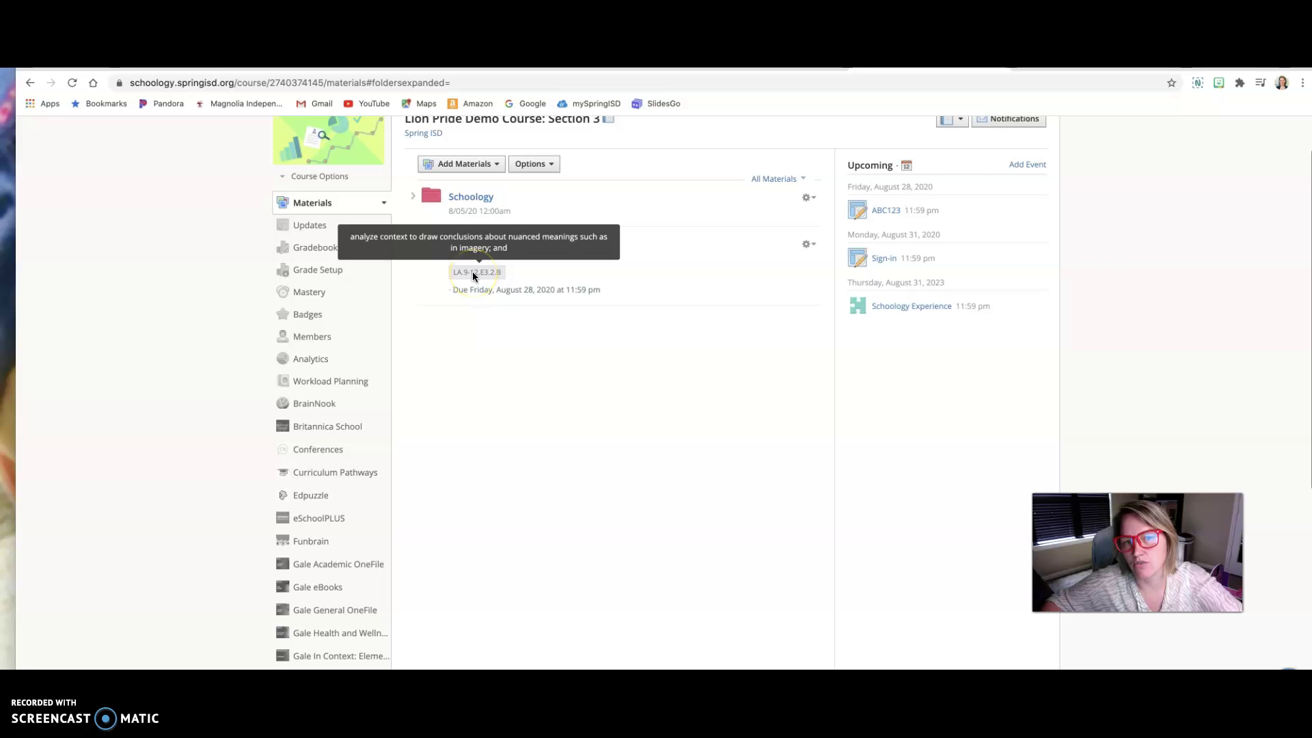
left_click(311, 292)
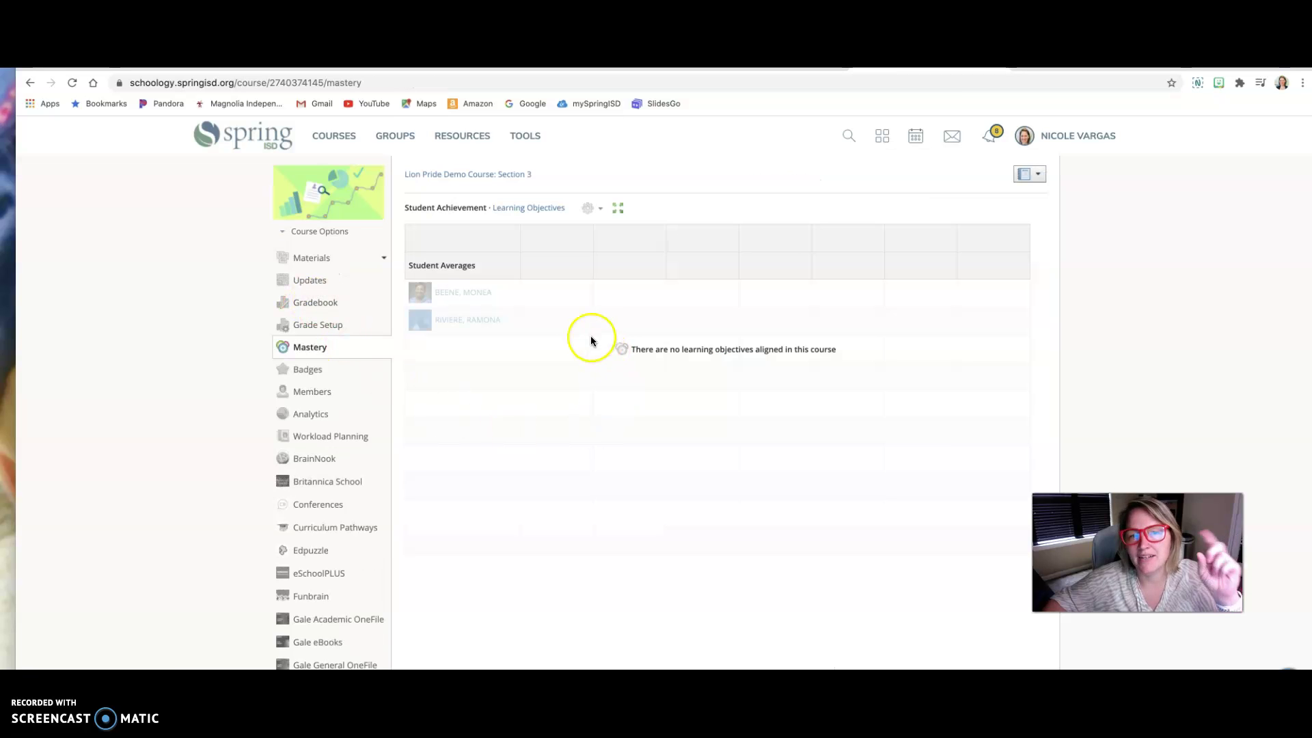